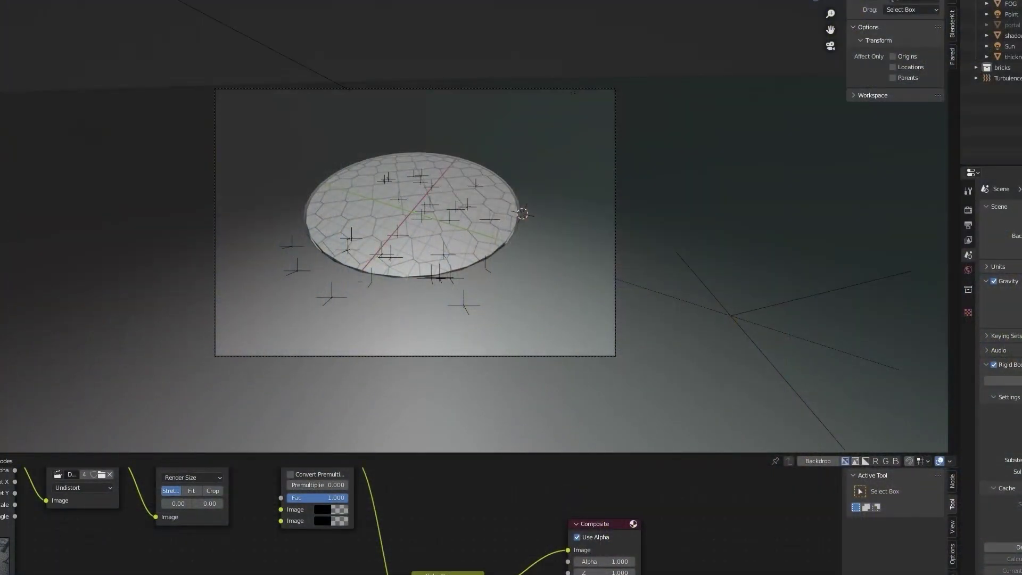
# Step: Add a mesh circle over the cracked disc and scale it to about 14.7 m across
pyautogui.moveTo(498, 192); pyautogui.dragTo(524, 221, button='middle')
pyautogui.scroll(-4, 505, 175)
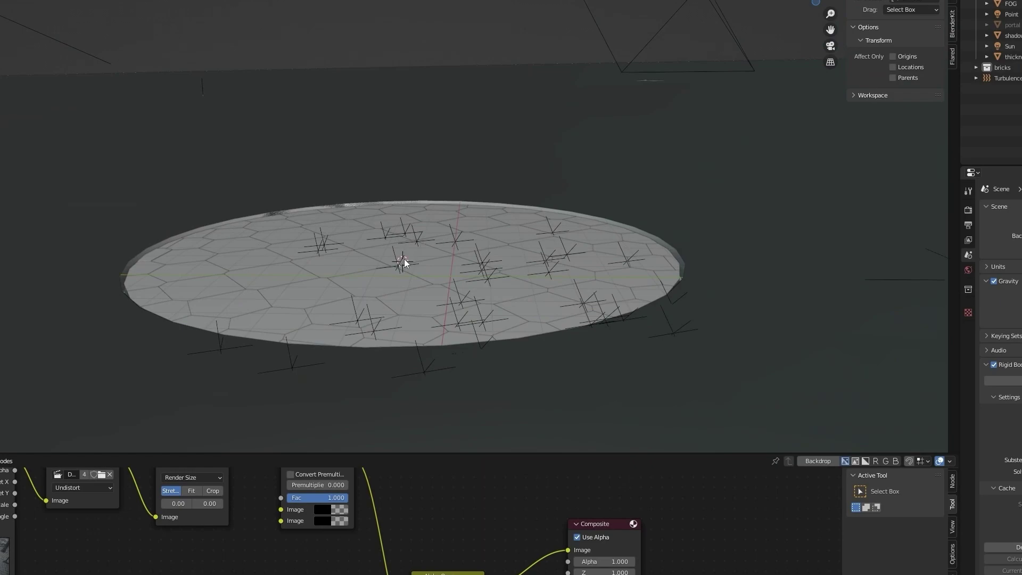
pyautogui.hotkey('shift', 'a')
pyautogui.moveTo(414, 255)
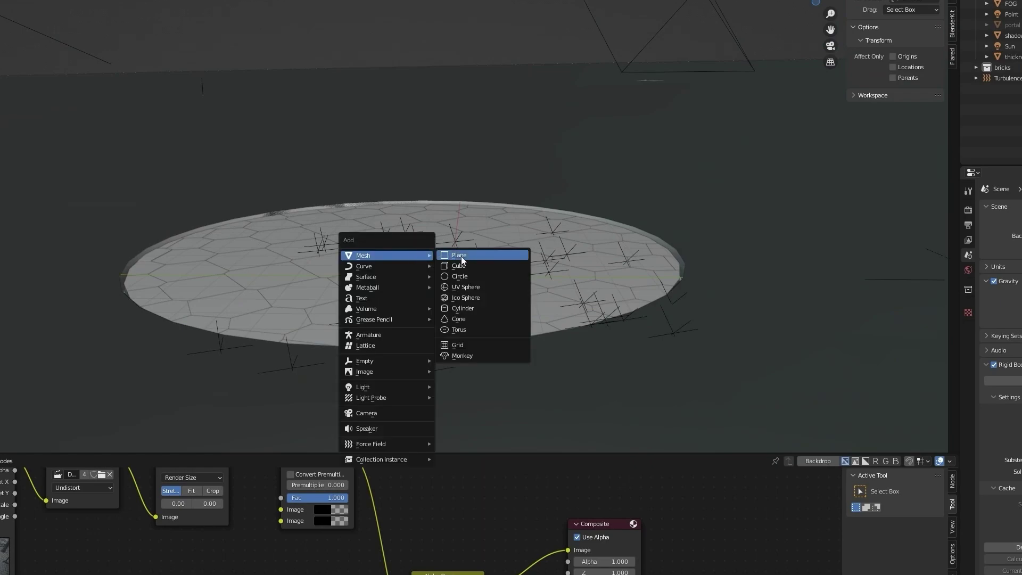
pyautogui.click(467, 276)
pyautogui.moveTo(467, 273); pyautogui.dragTo(438, 241, button='middle')
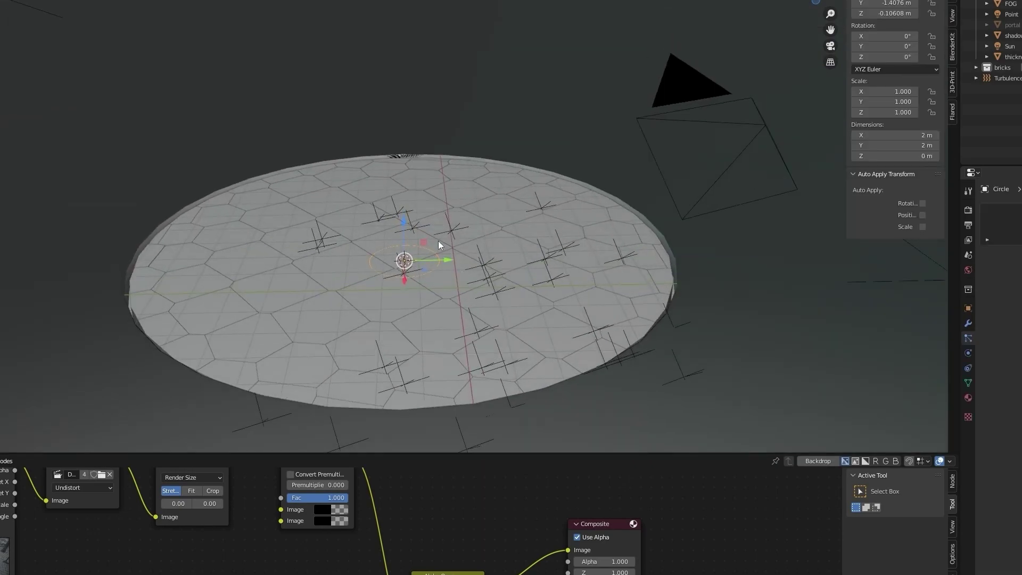
pyautogui.press('s')
pyautogui.click(617, 243)
# Step: Move the circle horizontally to centre it on the cracked disc, at about -1.384 m on Y
pyautogui.moveTo(606, 226); pyautogui.dragTo(373, 237, button='middle')
pyautogui.moveTo(367, 246); pyautogui.dragTo(400, 242)
pyautogui.moveTo(418, 235); pyautogui.dragTo(421, 253, button='middle')
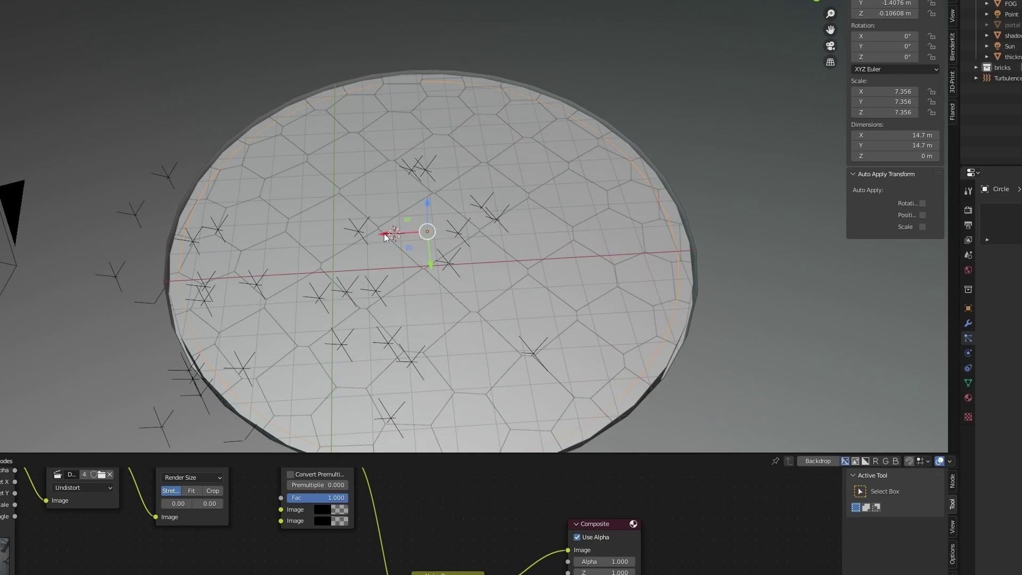
pyautogui.moveTo(385, 234); pyautogui.dragTo(437, 259)
pyautogui.moveTo(413, 244); pyautogui.dragTo(461, 222, button='middle')
# Step: Enlarge the circle's edge loop in Edit Mode, then extrude and scale it outward into a flat ring about 16.3 m across
pyautogui.press('Tab')
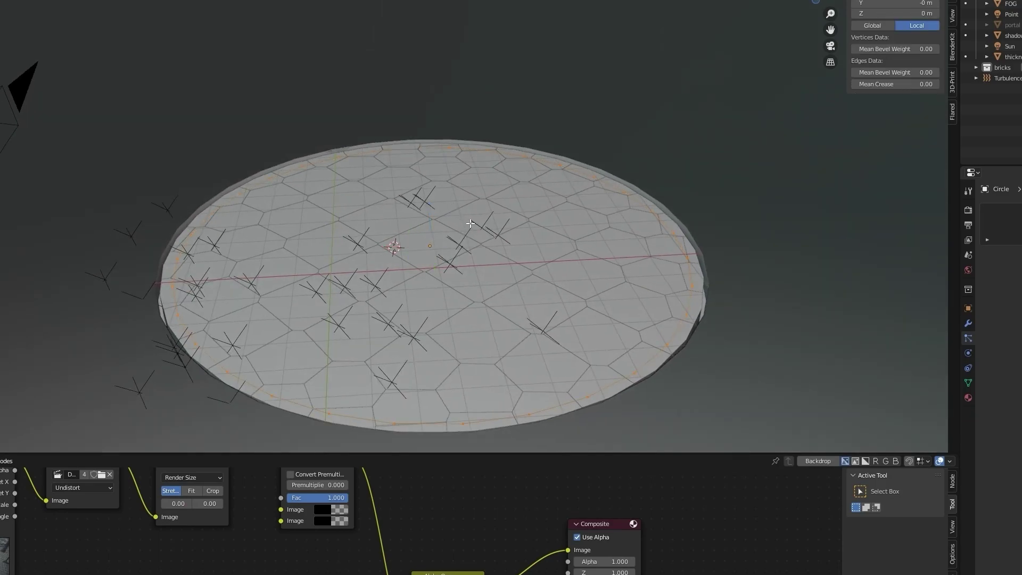
pyautogui.press('s')
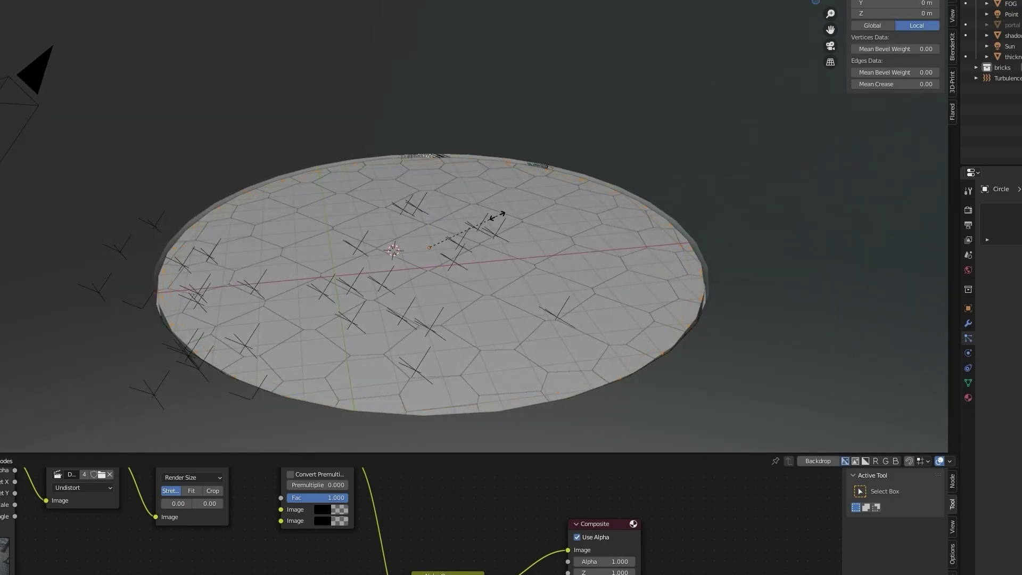
pyautogui.click(496, 217)
pyautogui.press('e')
pyautogui.press('Escape')
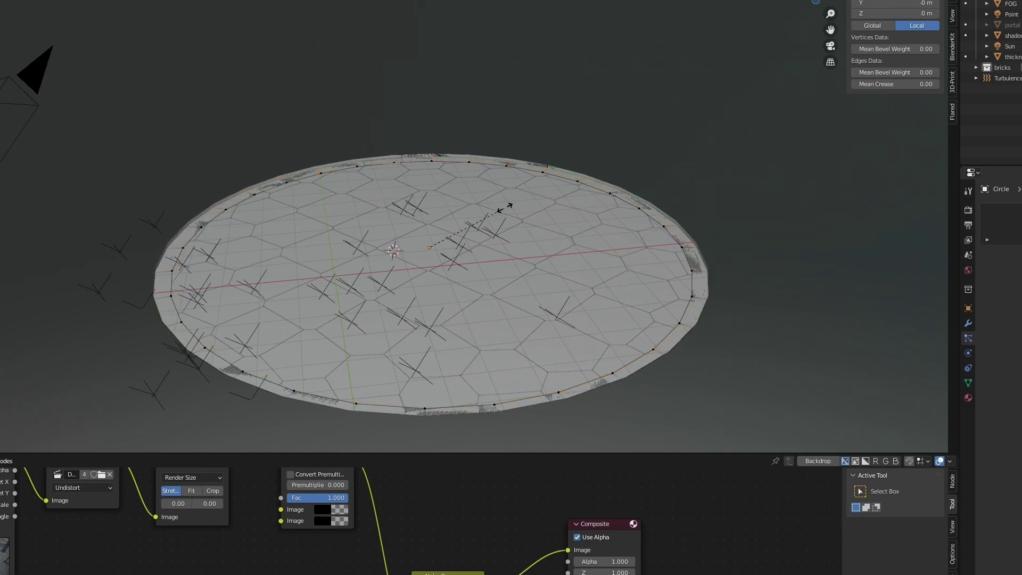
pyautogui.press('s')
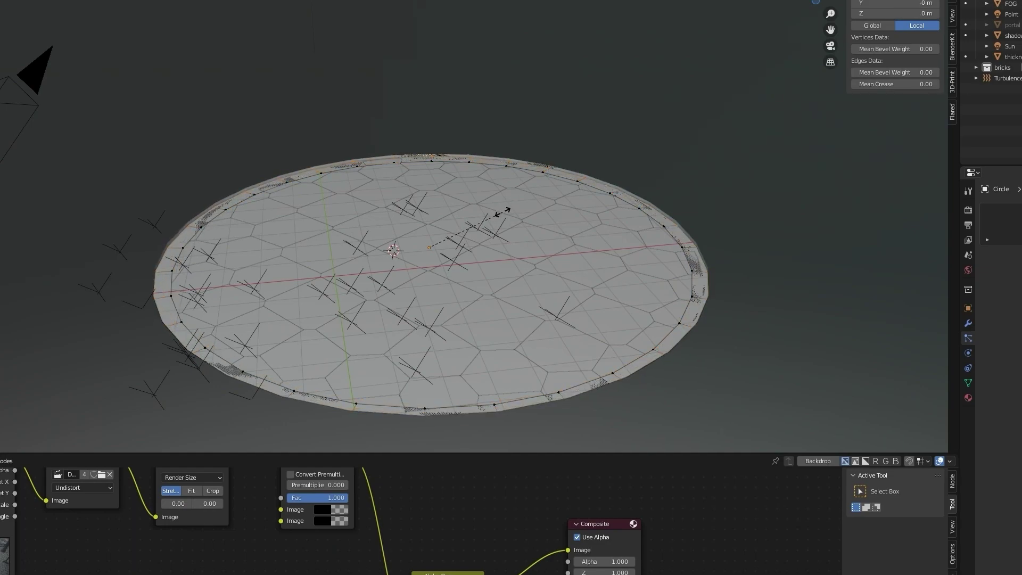
pyautogui.press('Escape')
# Step: Extrude the ring's inner edge loop upward along Z, making the ring about 0.195 m tall
pyautogui.keyDown('alt'); pyautogui.click(482, 169); pyautogui.keyUp('alt')
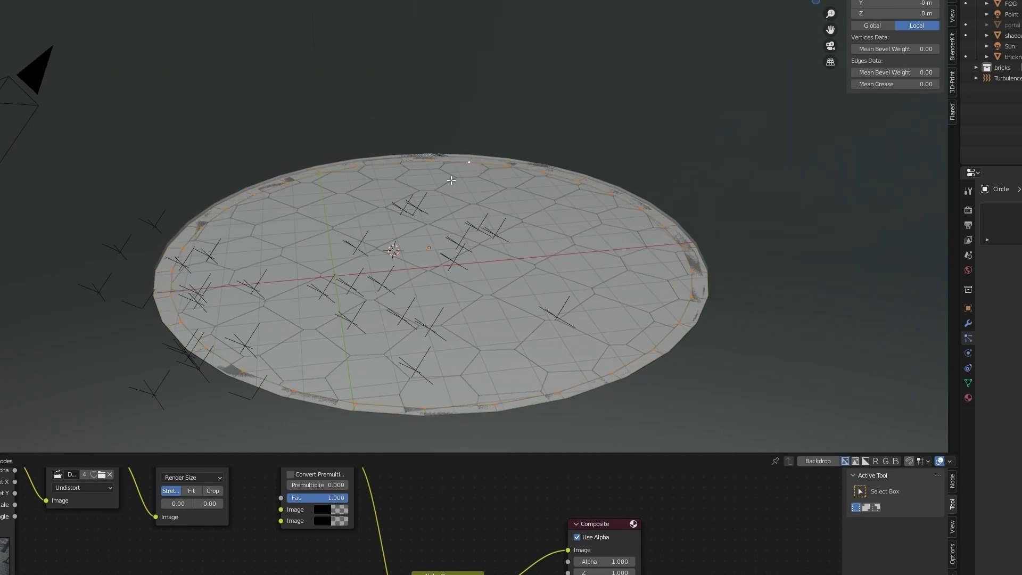
pyautogui.press('e')
pyautogui.press('z')
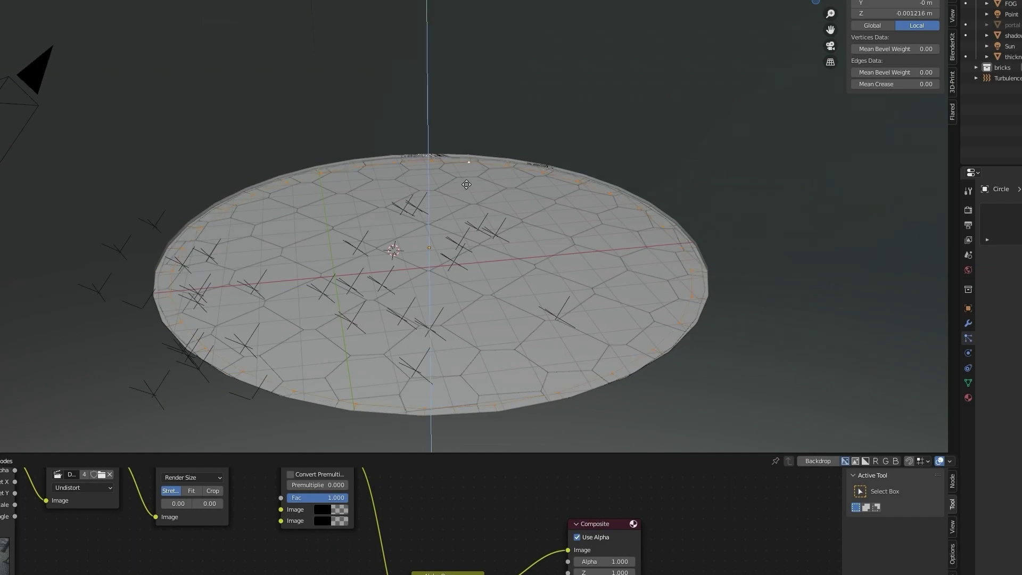
pyautogui.click(488, 118)
pyautogui.press('Tab')
# Step: Raise the ring to about -0.005 m on Z and scale it to about 15.9 m across
pyautogui.moveTo(468, 200); pyautogui.dragTo(475, 194, button='middle')
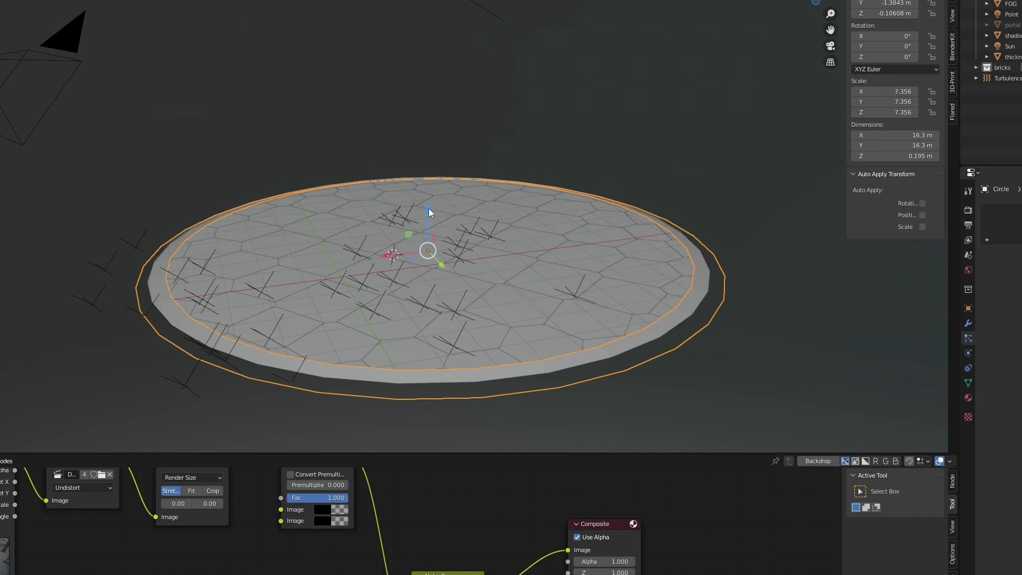
pyautogui.press('g')
pyautogui.press('z')
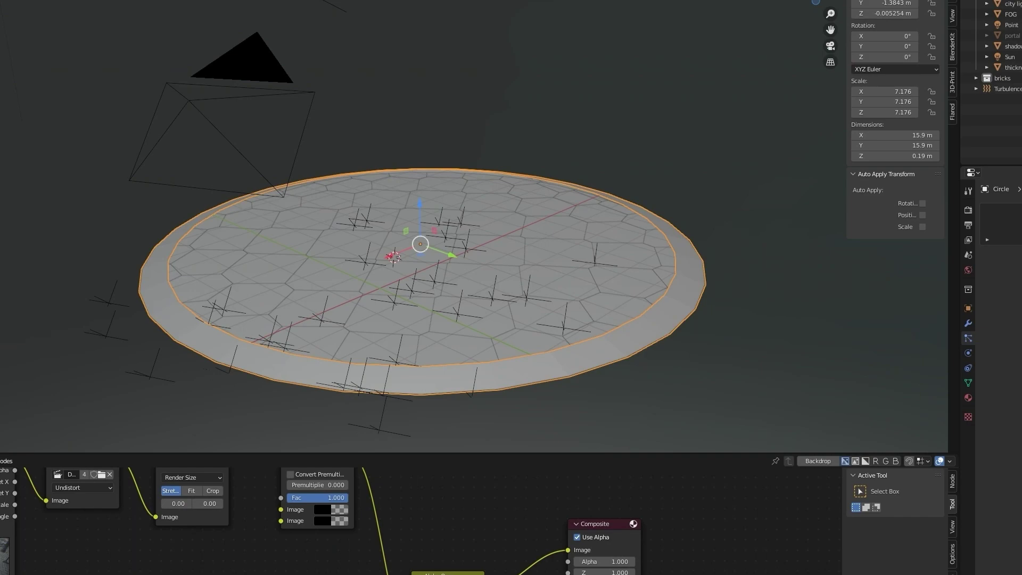
pyautogui.press('Return')
# Step: Rename the ring object smoke and give it a particle system
pyautogui.moveTo(451, 241); pyautogui.dragTo(514, 235, button='middle')
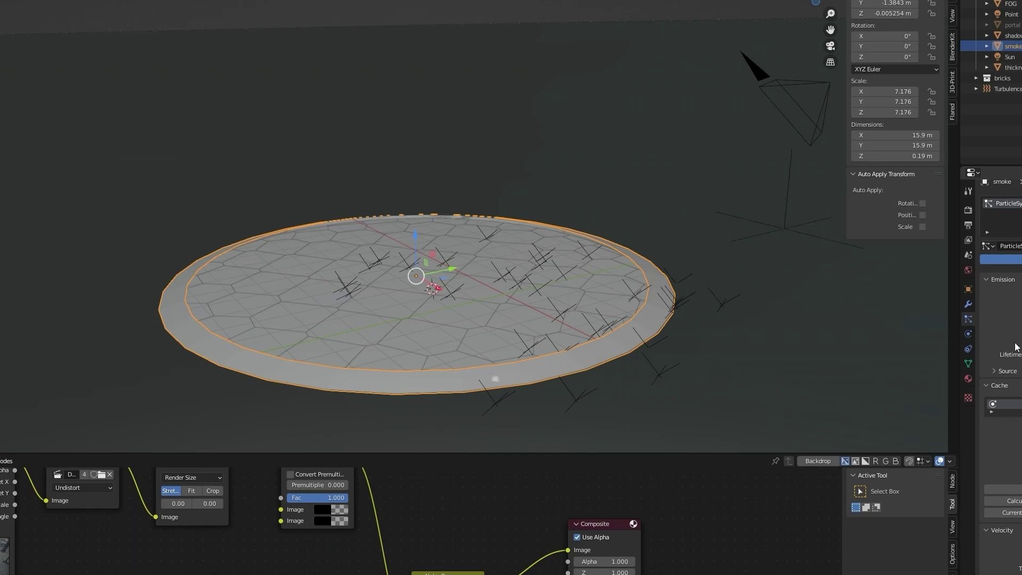
pyautogui.scroll(-10, 1014, 346)
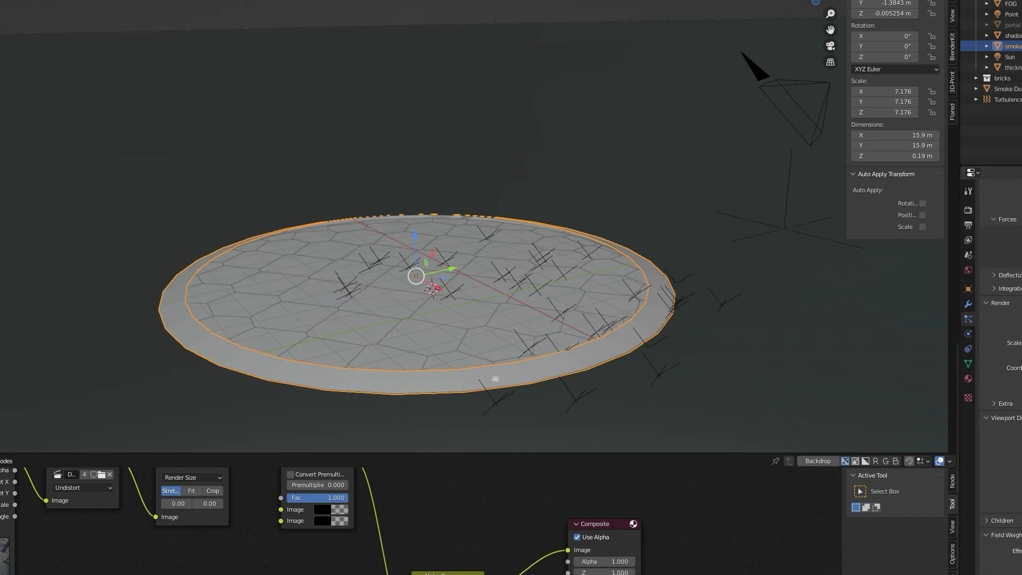
pyautogui.scroll(-2, 1001, 346)
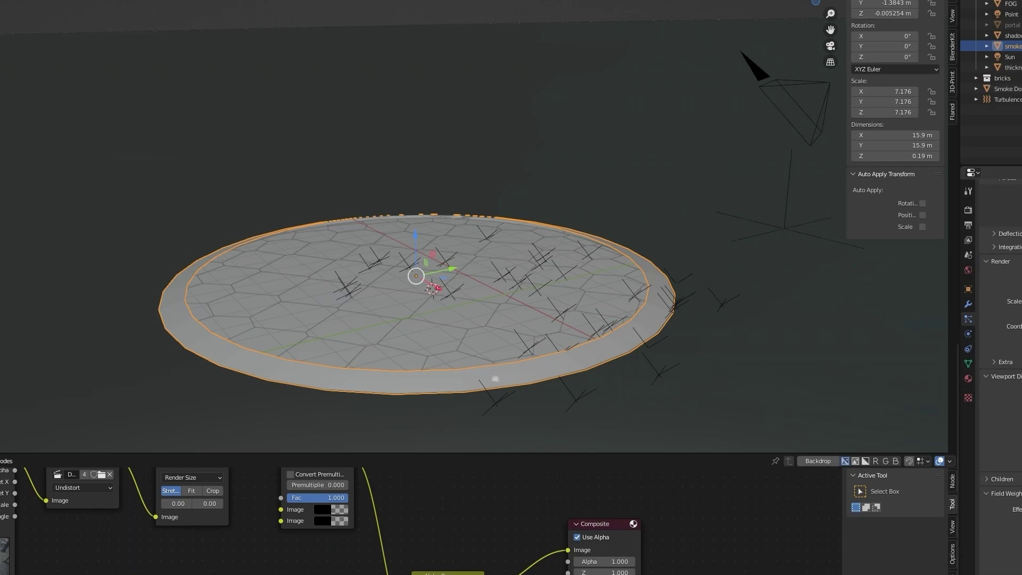
pyautogui.scroll(12, 1001, 346)
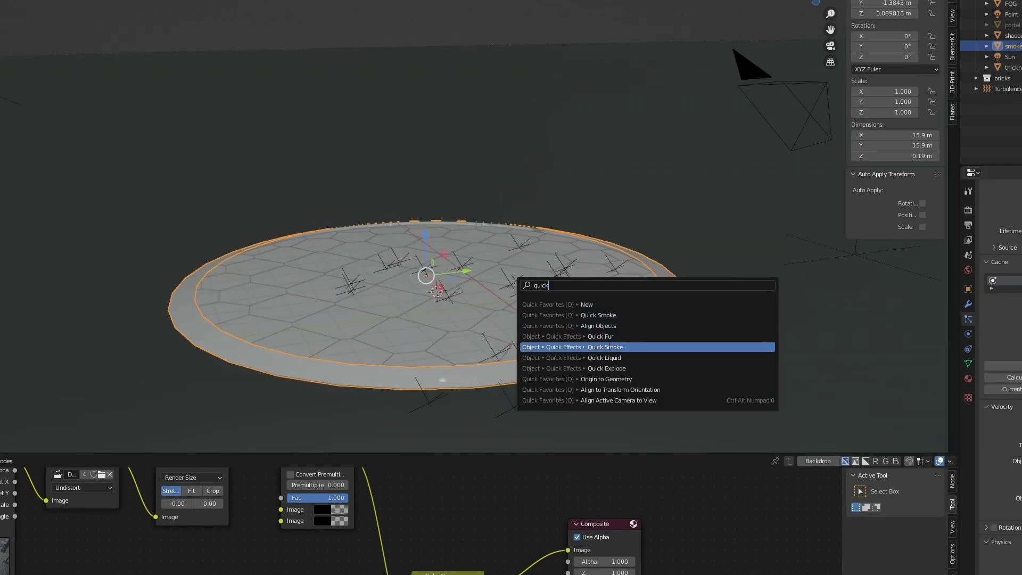
# Step: Apply the Quick Smoke effect to the smoke ring
pyautogui.click(599, 316)
pyautogui.moveTo(580, 337); pyautogui.dragTo(547, 332, button='middle')
pyautogui.click(631, 274)
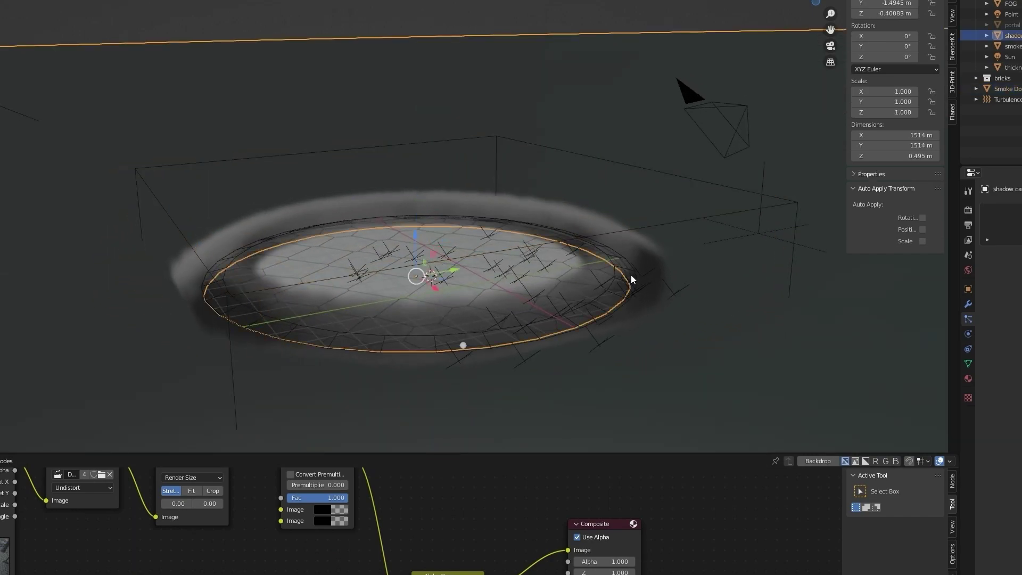
# Step: Enable initial velocity in the smoke ring's fluid flow settings and play back the simulation
pyautogui.click(969, 335)
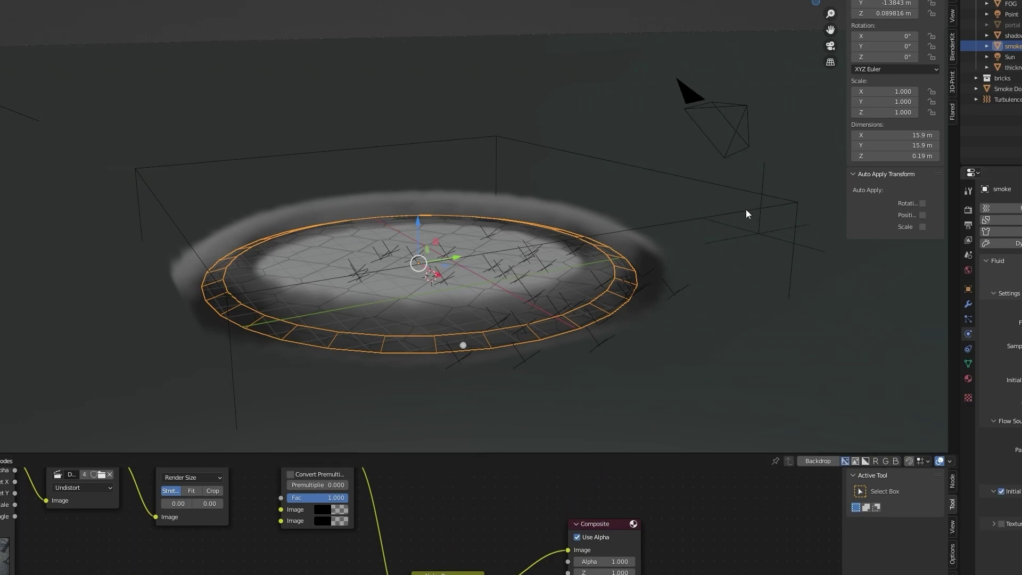
pyautogui.press('space')
pyautogui.press('space')
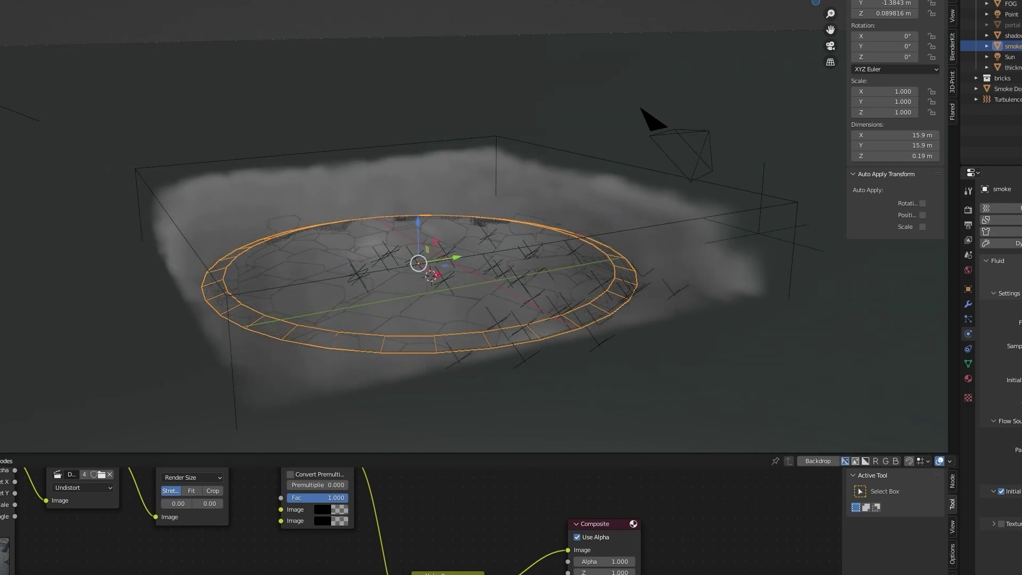
# Step: Raise the smoke domain box to about 1.63 m on Z and scale it to about 24.7 m wide
pyautogui.click(791, 212)
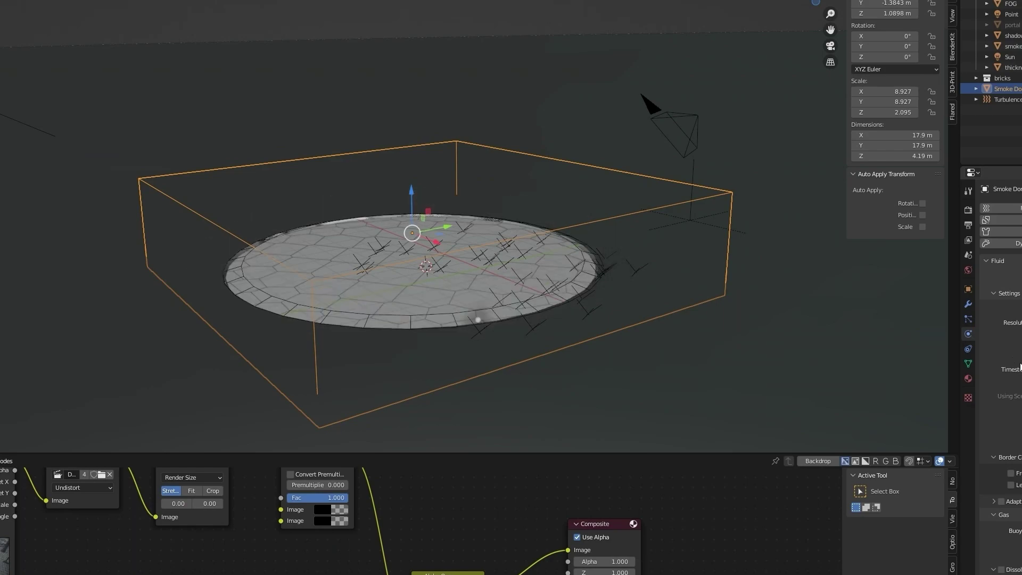
pyautogui.scroll(-6, 987, 392)
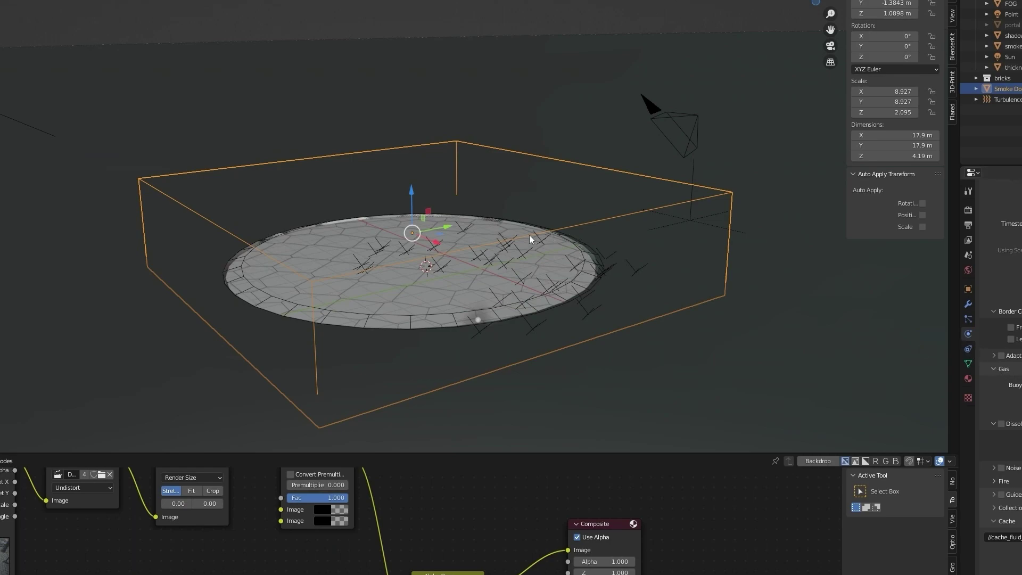
pyautogui.moveTo(412, 194); pyautogui.dragTo(425, 171)
pyautogui.moveTo(426, 172); pyautogui.dragTo(491, 174, button='middle')
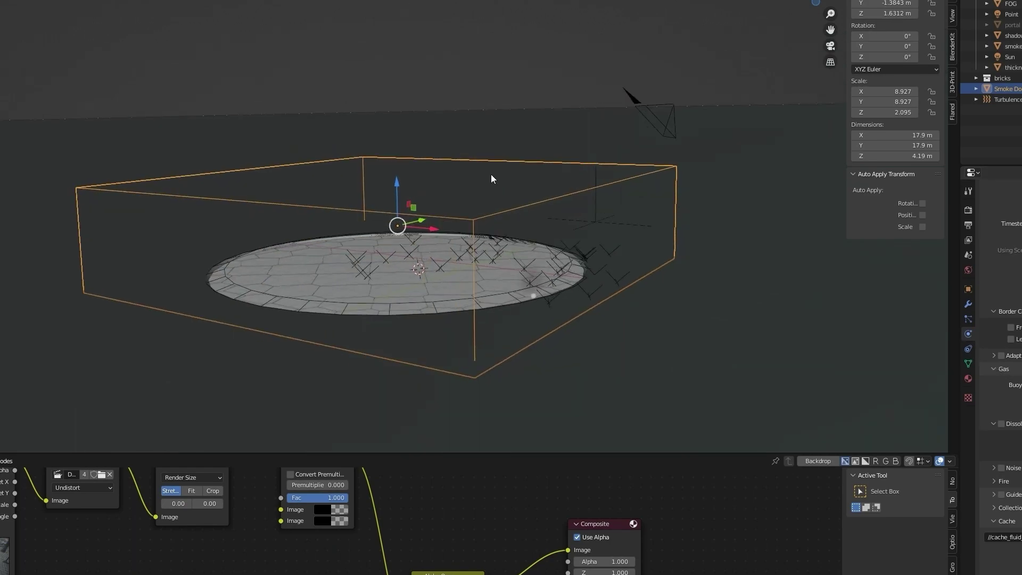
pyautogui.scroll(-3, 490, 174)
pyautogui.press('s')
pyautogui.click(486, 198)
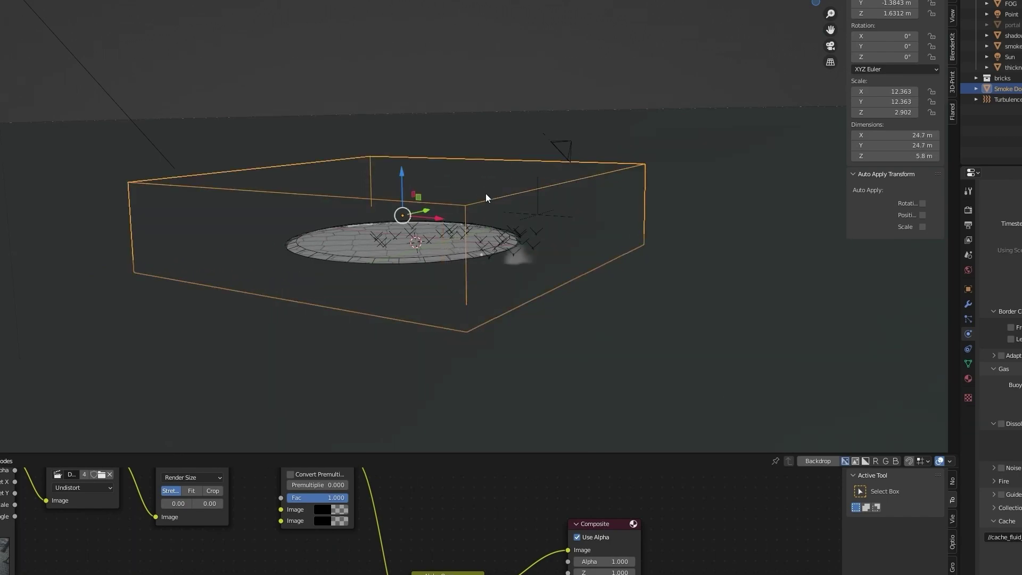
# Step: Stretch the smoke domain vertically to about 10.1 m and raise it to about 5.02 m on Z
pyautogui.press('s')
pyautogui.press('z')
pyautogui.click(1001, 169)
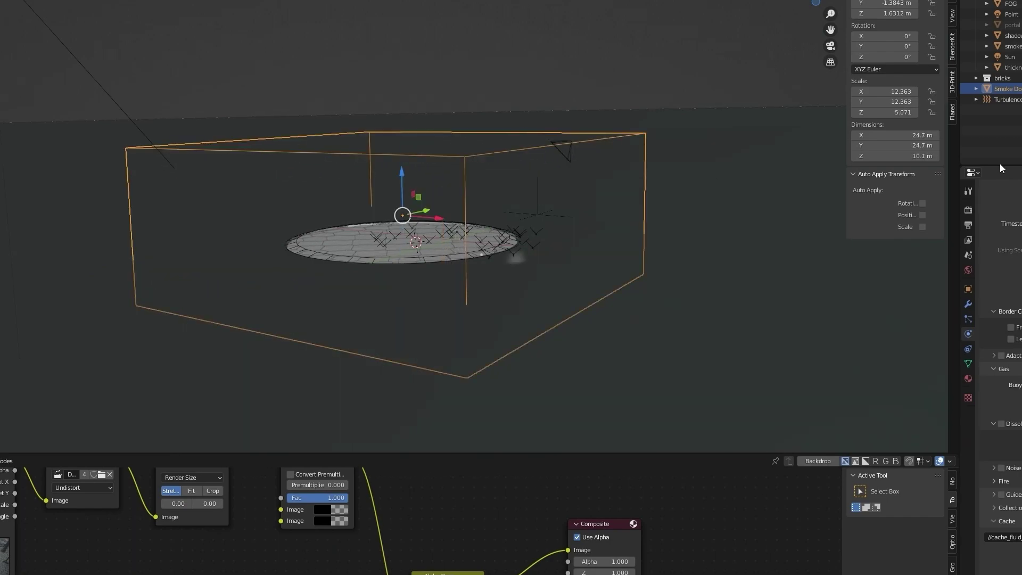
pyautogui.press('g')
pyautogui.press('z')
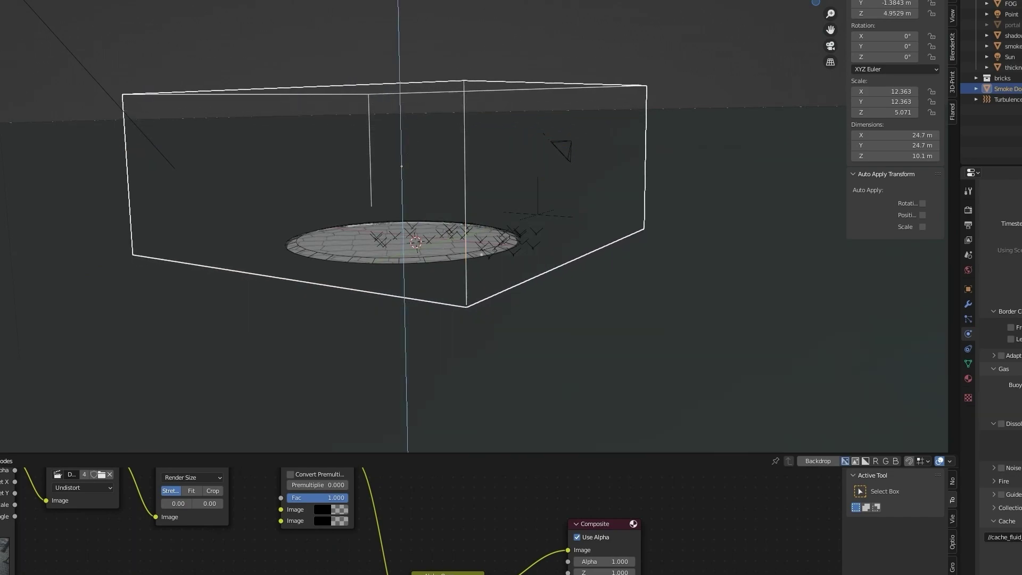
pyautogui.click(564, 67)
# Step: Widen the smoke domain along X to about 25.8 m
pyautogui.moveTo(564, 67); pyautogui.dragTo(516, 101, button='middle')
pyautogui.moveTo(502, 159); pyautogui.dragTo(534, 153, button='middle')
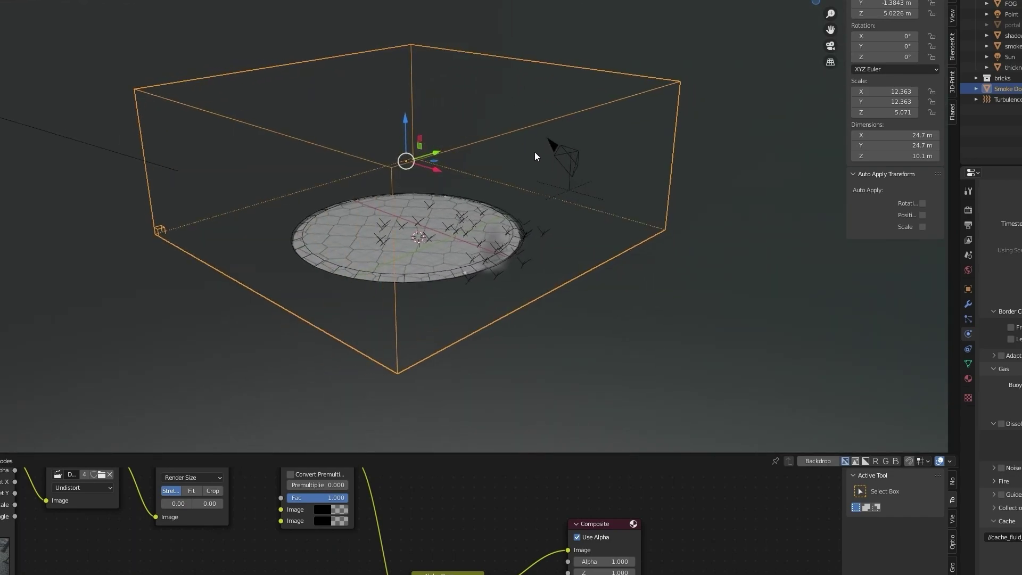
pyautogui.press('s')
pyautogui.press('x')
pyautogui.click(555, 150)
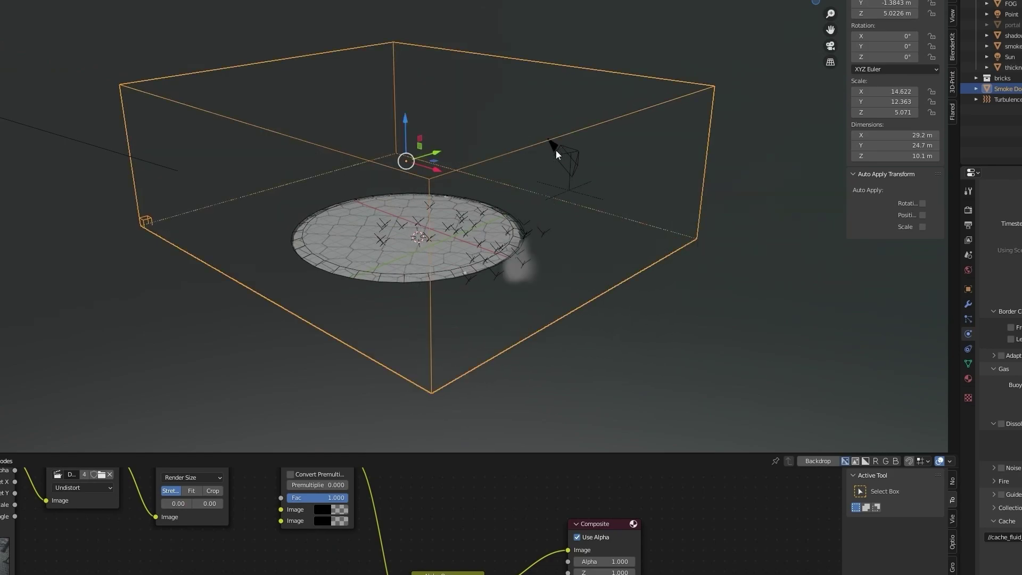
pyautogui.press('s')
pyautogui.press('x')
pyautogui.click(519, 161)
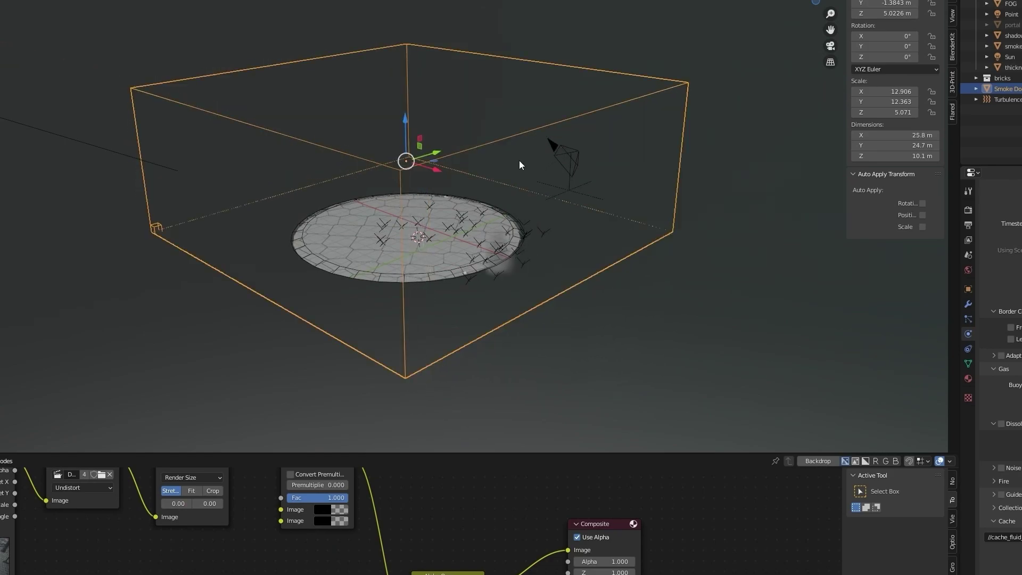
# Step: Scale the whole smoke domain to about 28.5 × 27.3 × 11.2 m and raise it to about 5.56 m on Z
pyautogui.moveTo(519, 161); pyautogui.dragTo(421, 124, button='middle')
pyautogui.press('s')
pyautogui.click(508, 163)
pyautogui.press('g')
pyautogui.press('z')
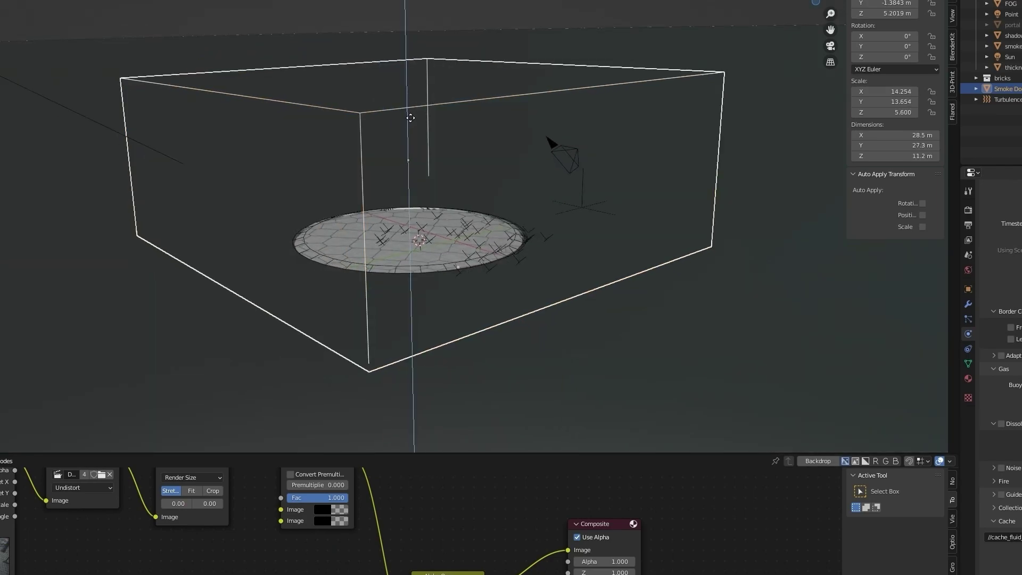
pyautogui.click(435, 80)
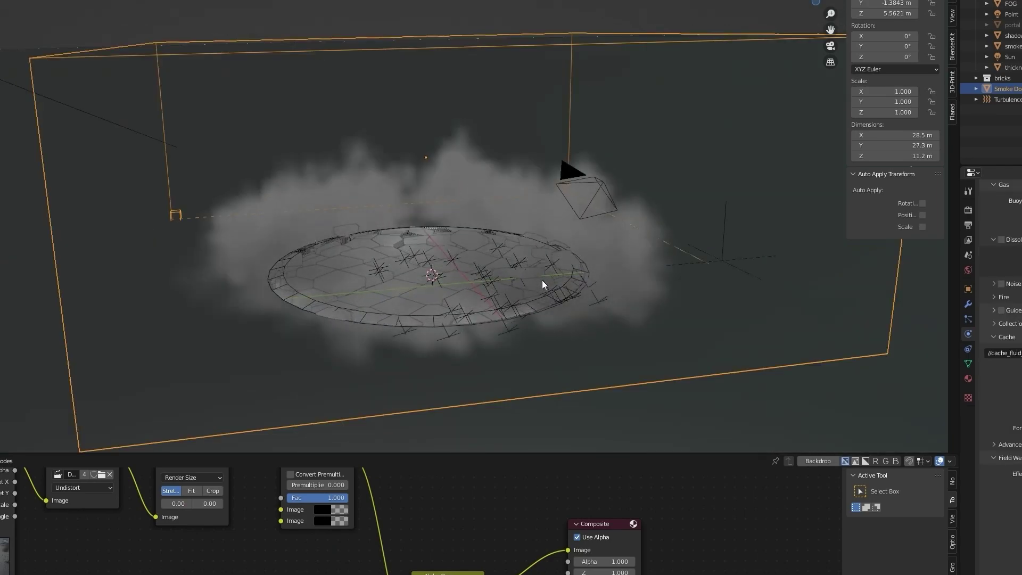
# Step: Replay the smoke simulation from the first frame and examine how the smoke spreads around the disc inside the domain
pyautogui.press('space')
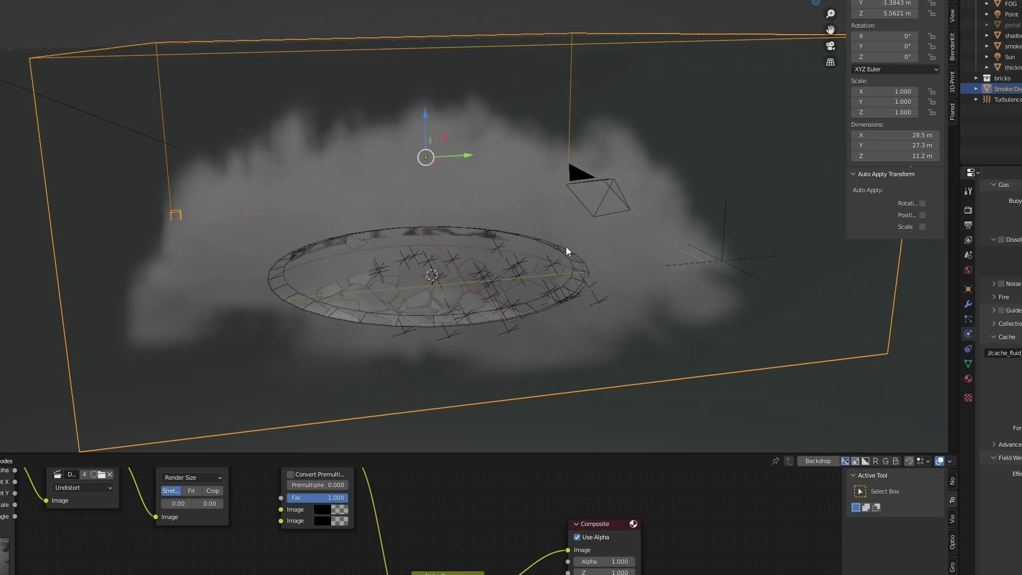
pyautogui.moveTo(567, 247); pyautogui.dragTo(564, 218, button='middle')
pyautogui.press('space')
pyautogui.press('space')
pyautogui.moveTo(433, 570); pyautogui.dragTo(433, 574)
pyautogui.hotkey('shift', 'Left')
pyautogui.press('space')
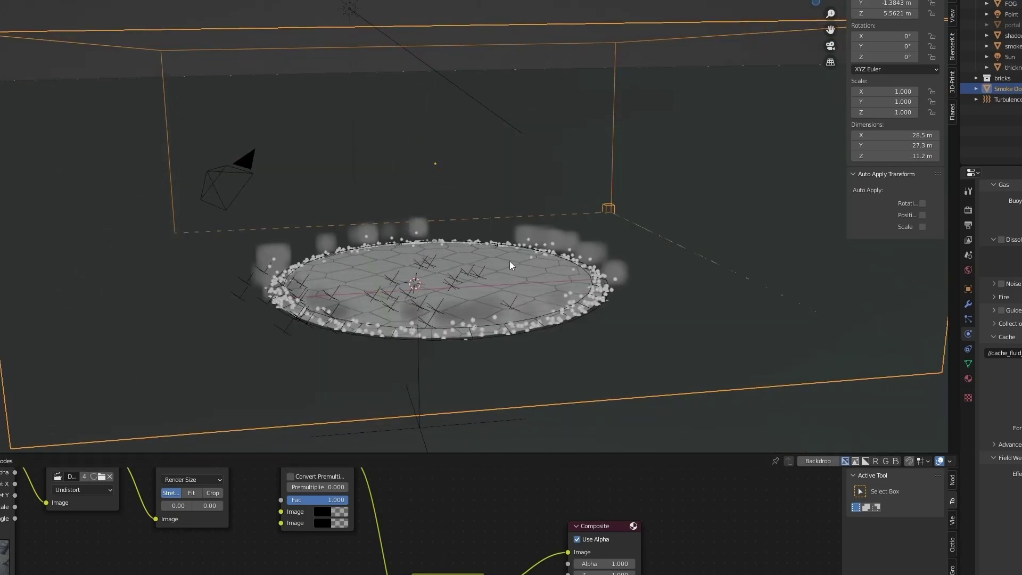
pyautogui.press('space')
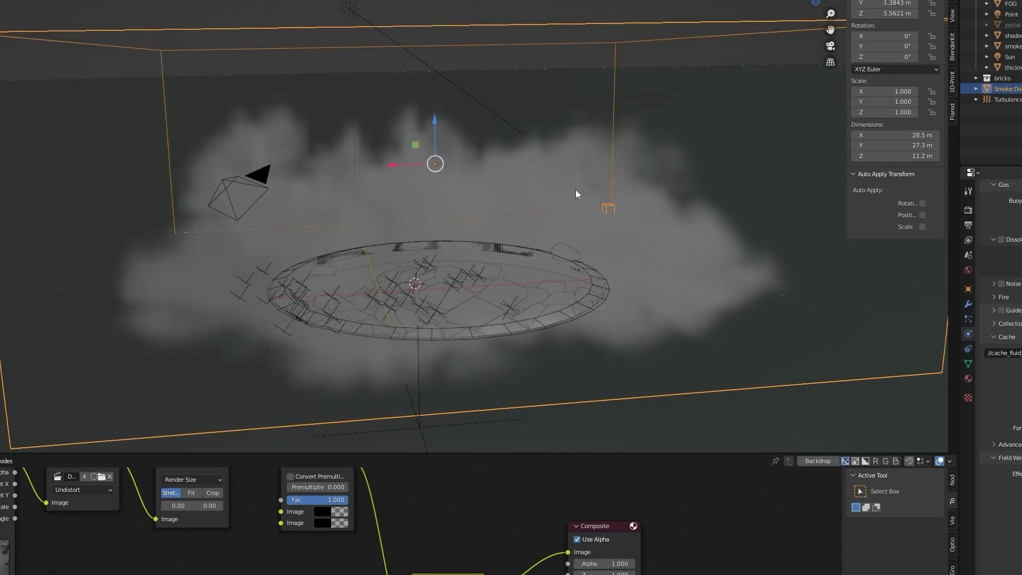
# Step: Display the smoke in rendered shading and step back three frames to inspect it around the disc
pyautogui.press('z')
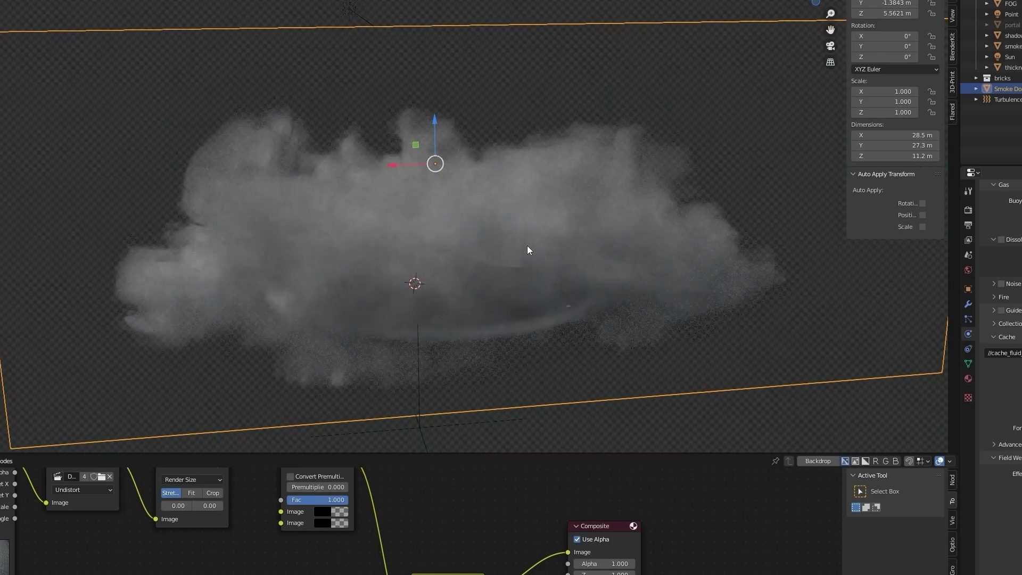
pyautogui.moveTo(526, 245)
pyautogui.mouseDown(button='middle')
pyautogui.moveTo(620, 247)
pyautogui.moveTo(611, 238)
pyautogui.moveTo(669, 256)
pyautogui.moveTo(468, 422)
pyautogui.moveTo(141, 226)
pyautogui.mouseUp(button='middle')
pyautogui.press('Left')
pyautogui.press('Left')
pyautogui.press('Left')
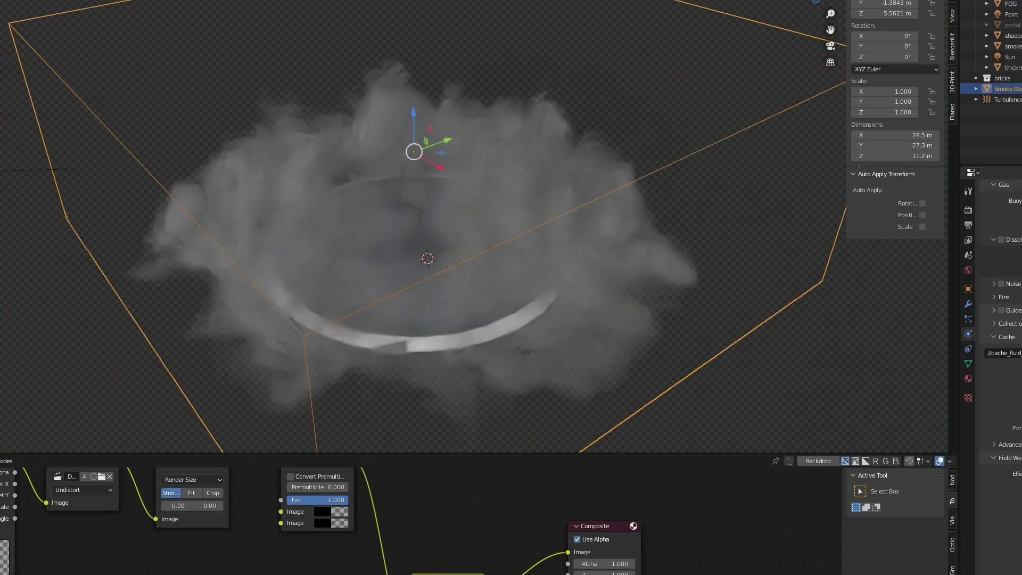
# Step: Show the smoke domain's material in the Shader Editor and enlarge the node area
pyautogui.moveTo(447, 221); pyautogui.dragTo(480, 222, button='middle')
pyautogui.scroll(2, 484, 216)
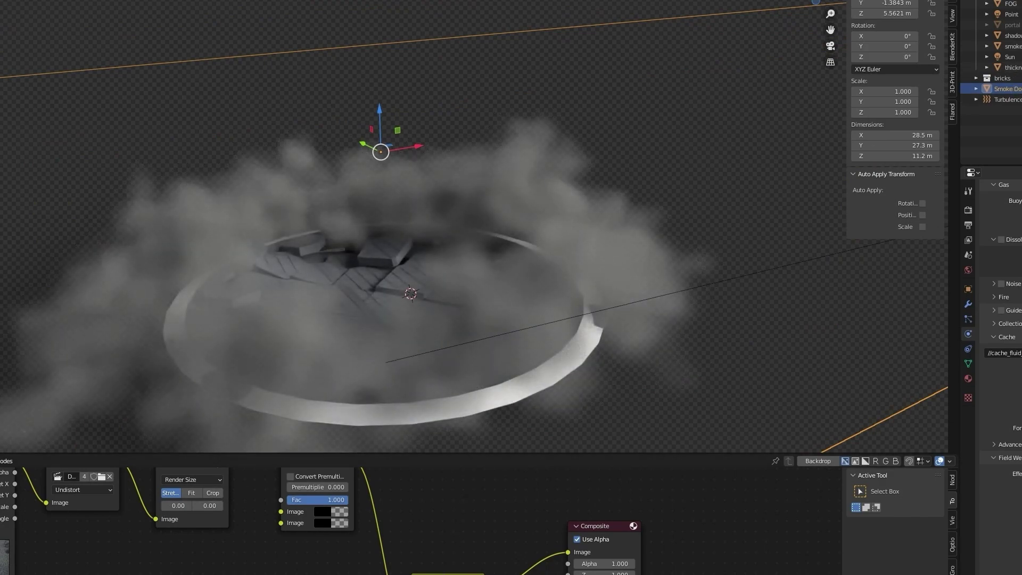
pyautogui.click(1, 461)
pyautogui.click(1, 561)
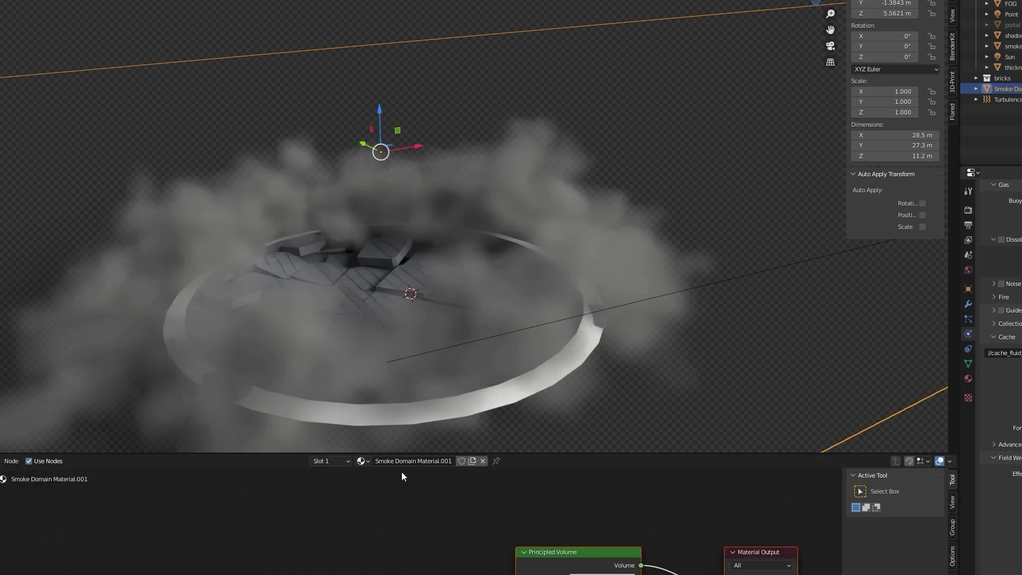
pyautogui.moveTo(567, 455); pyautogui.dragTo(636, 330)
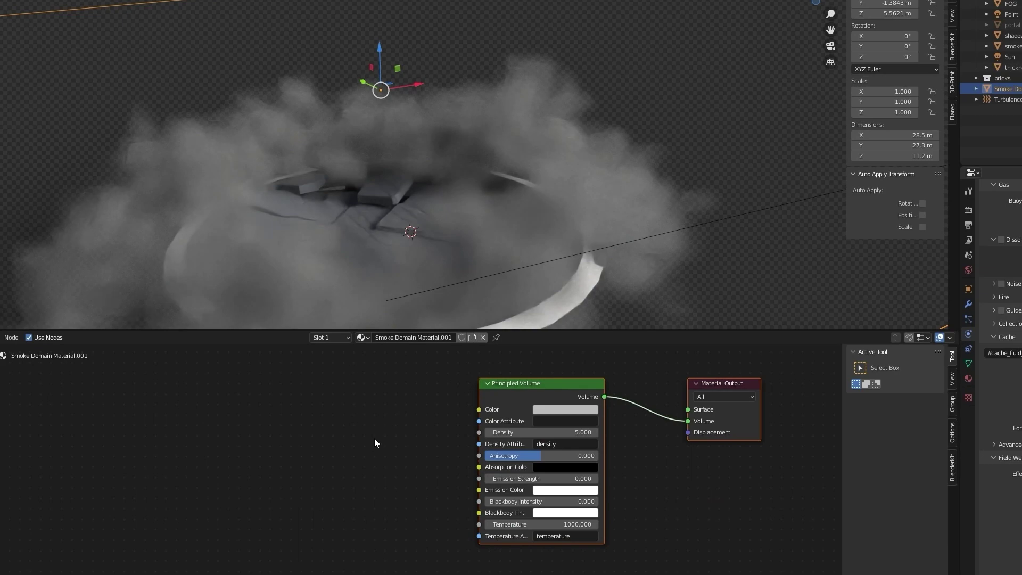
# Step: Add a Magic Texture node and connect its Color output to the Principled Volume's Color input
pyautogui.hotkey('shift', 'a')
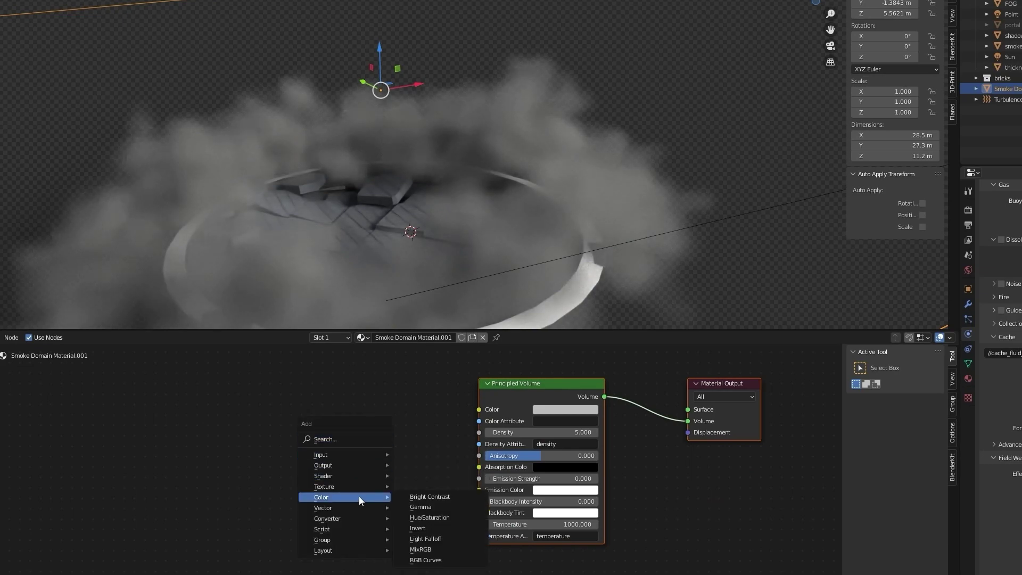
pyautogui.moveTo(353, 486)
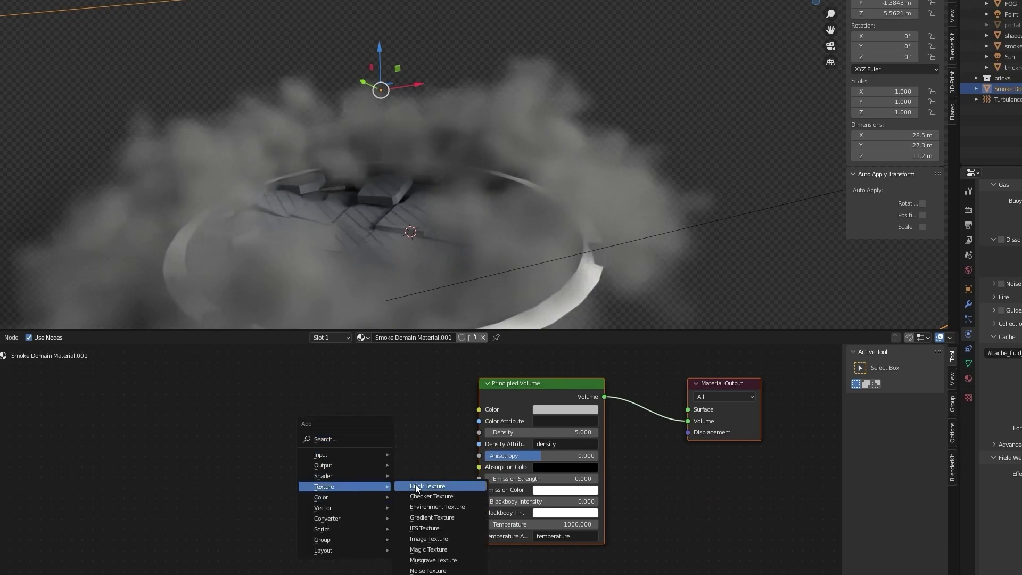
pyautogui.click(445, 550)
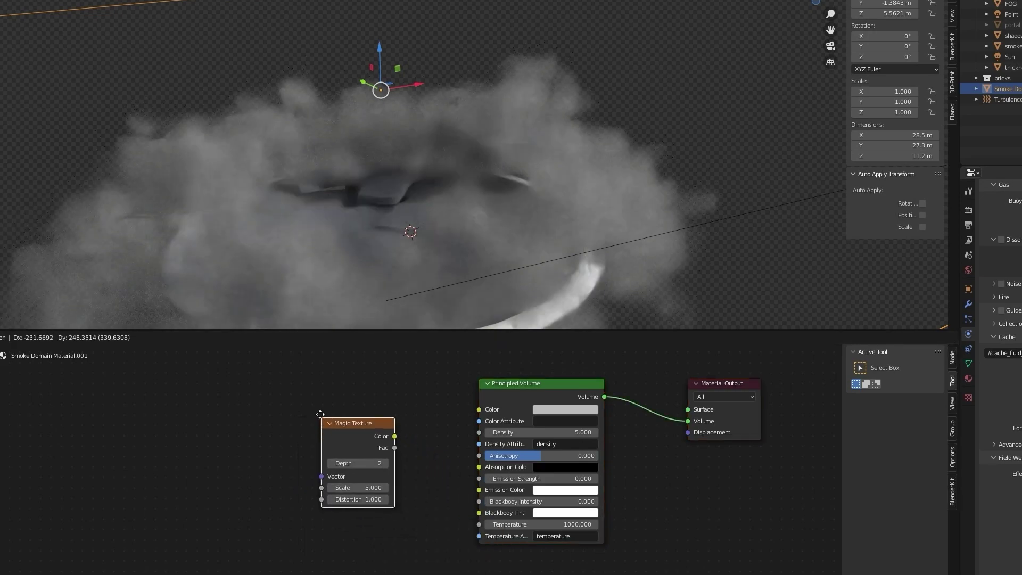
pyautogui.moveTo(384, 416); pyautogui.dragTo(479, 410)
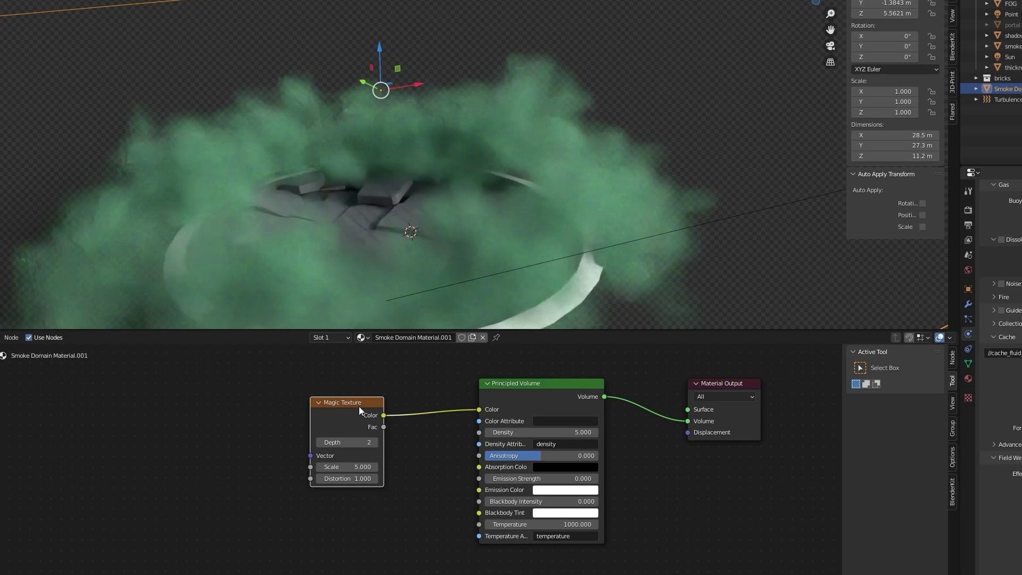
pyautogui.moveTo(359, 402); pyautogui.dragTo(306, 415)
# Step: Add a Volume Info node and connect its Density output to the Magic Texture's Vector input
pyautogui.moveTo(424, 450); pyautogui.dragTo(419, 472, button='middle')
pyautogui.scroll(2, 434, 450)
pyautogui.moveTo(517, 441)
pyautogui.mouseDown()
pyautogui.moveTo(516, 467)
pyautogui.moveTo(517, 440)
pyautogui.mouseUp()
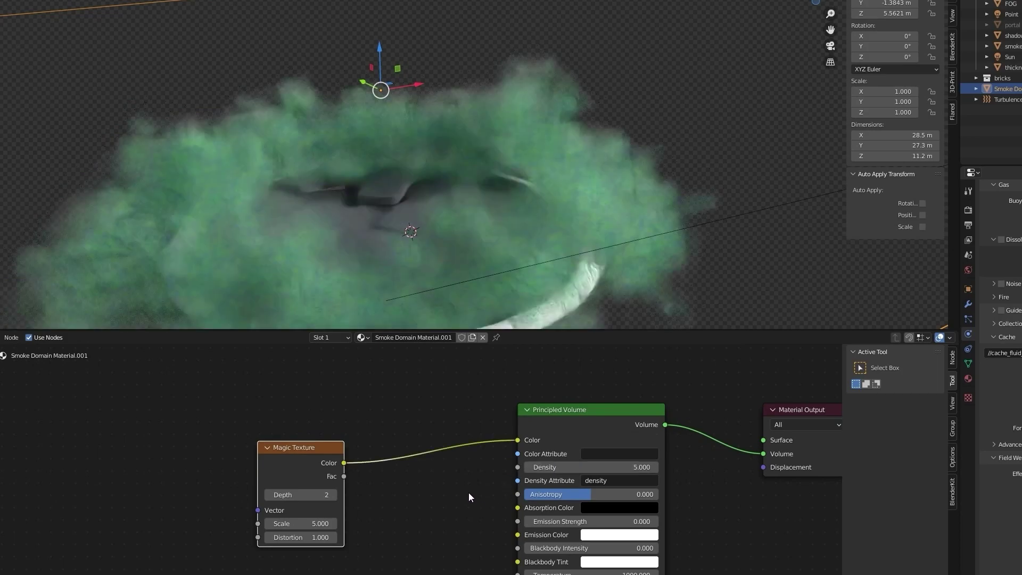
pyautogui.hotkey('shift', 'a')
pyautogui.hotkey('shift', 'a')
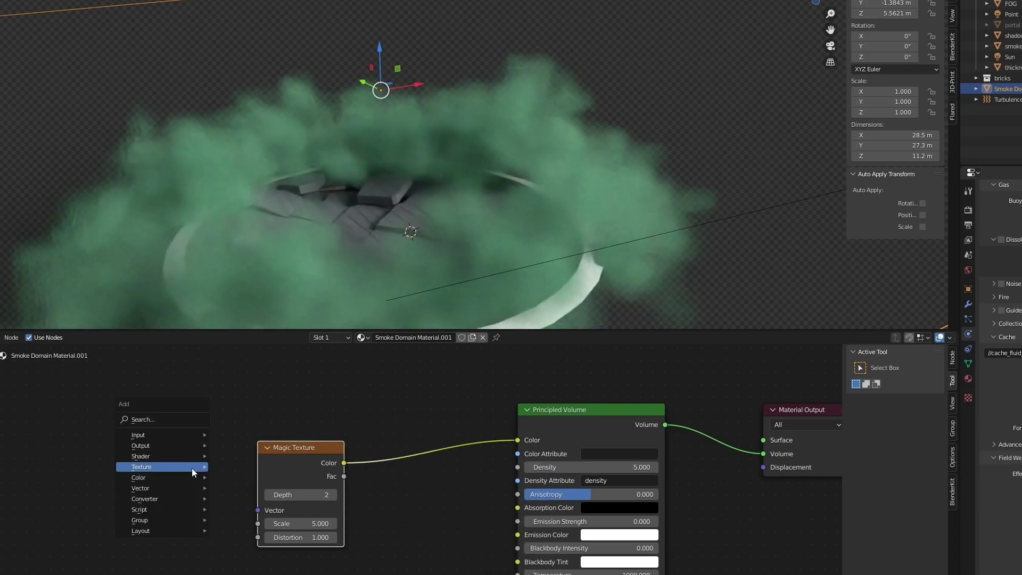
pyautogui.moveTo(178, 434)
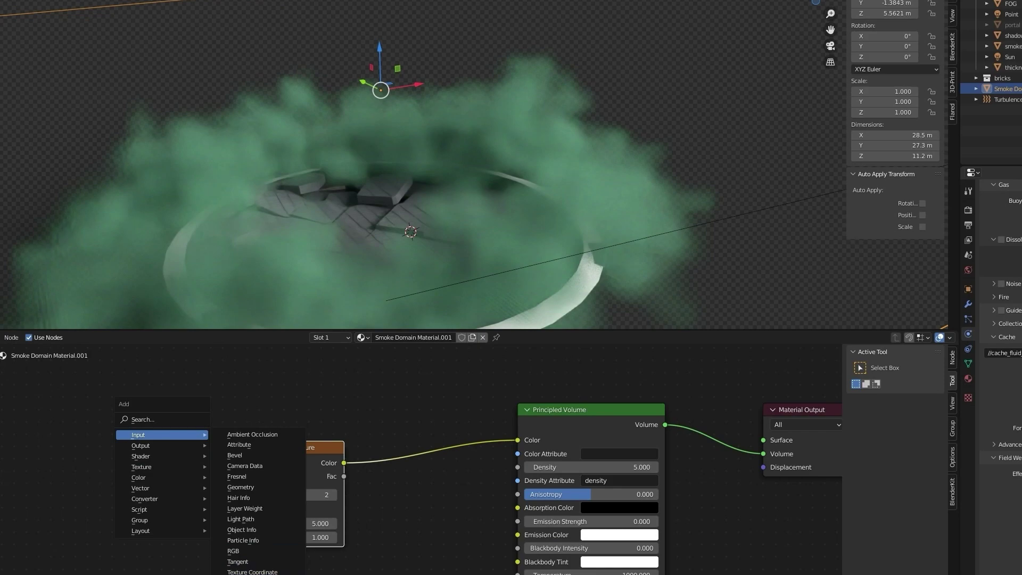
pyautogui.click(250, 561)
pyautogui.click(190, 468)
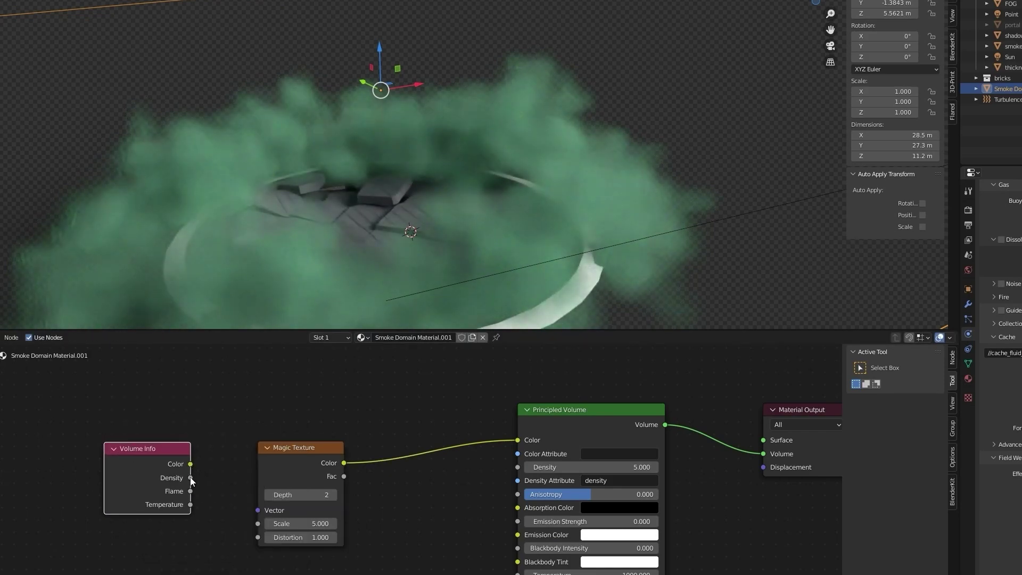
pyautogui.moveTo(236, 503); pyautogui.dragTo(256, 510)
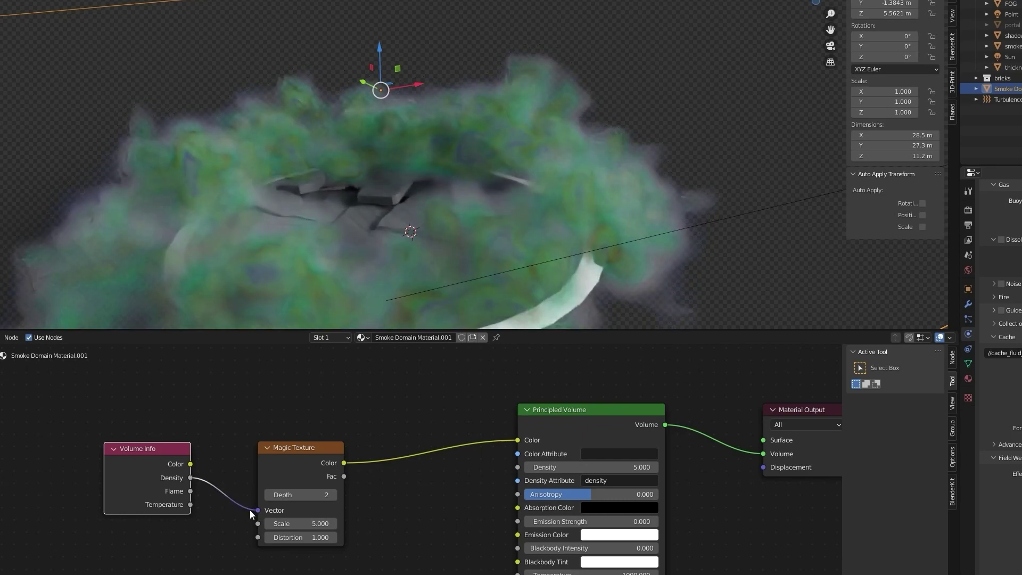
# Step: Insert a ColorRamp node on the link between the Magic Texture and the Principled Volume's Color
pyautogui.moveTo(408, 235); pyautogui.dragTo(505, 175, button='middle')
pyautogui.scroll(2, 509, 187)
pyautogui.scroll(2, 520, 181)
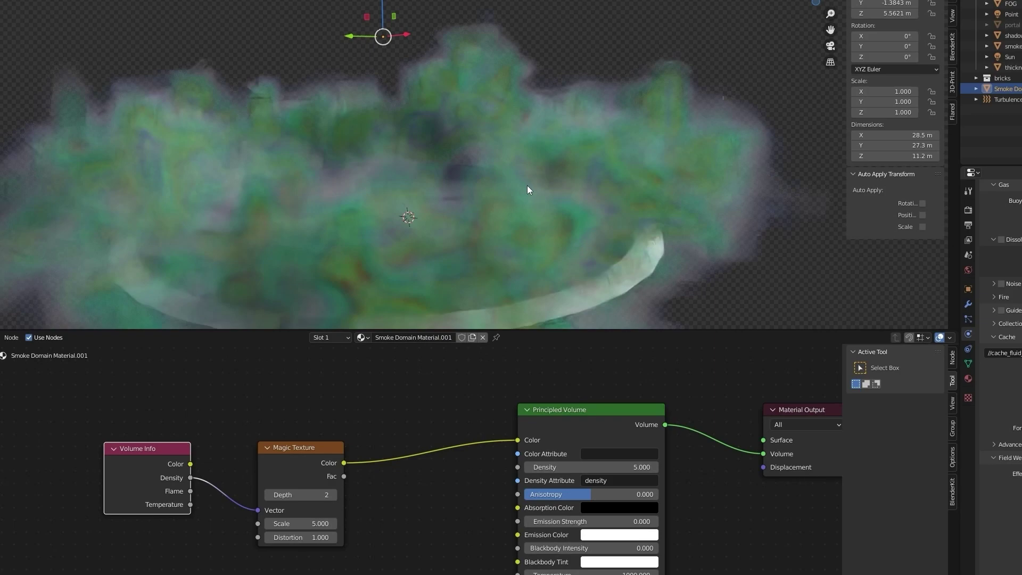
pyautogui.scroll(-3, 514, 190)
pyautogui.moveTo(525, 187); pyautogui.dragTo(405, 251, button='middle')
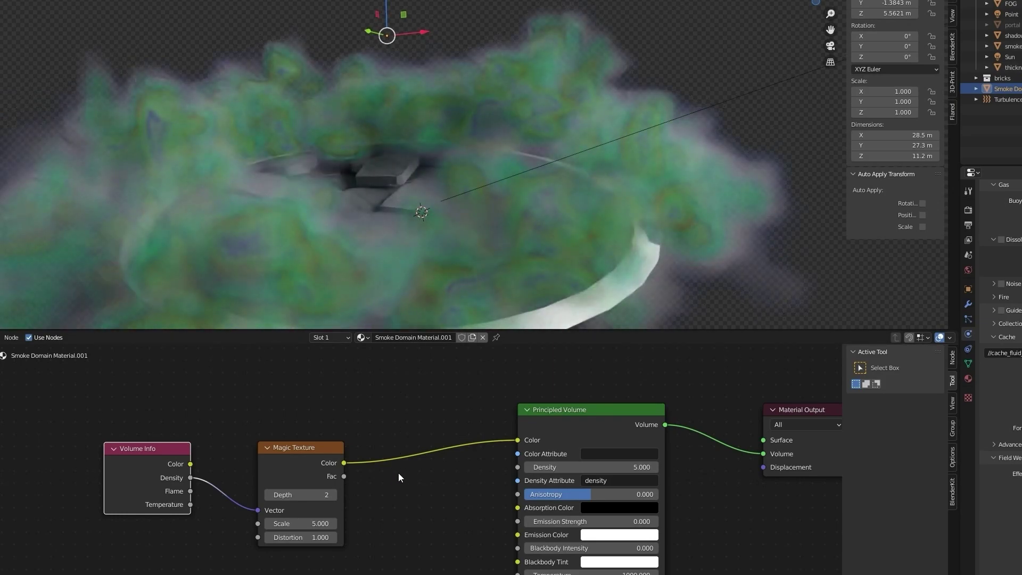
pyautogui.hotkey('shift', 'a')
pyautogui.moveTo(427, 530)
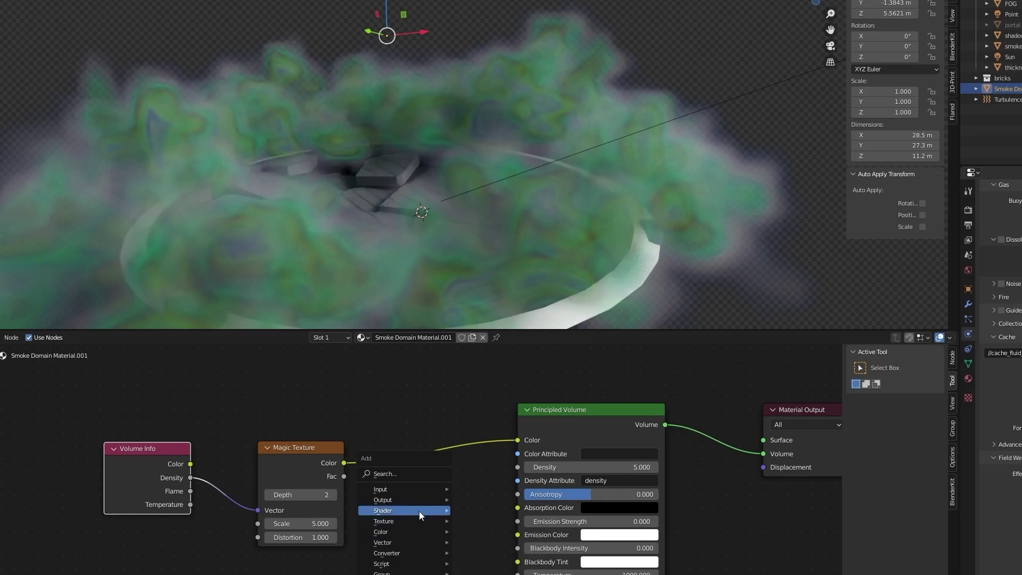
pyautogui.moveTo(416, 555)
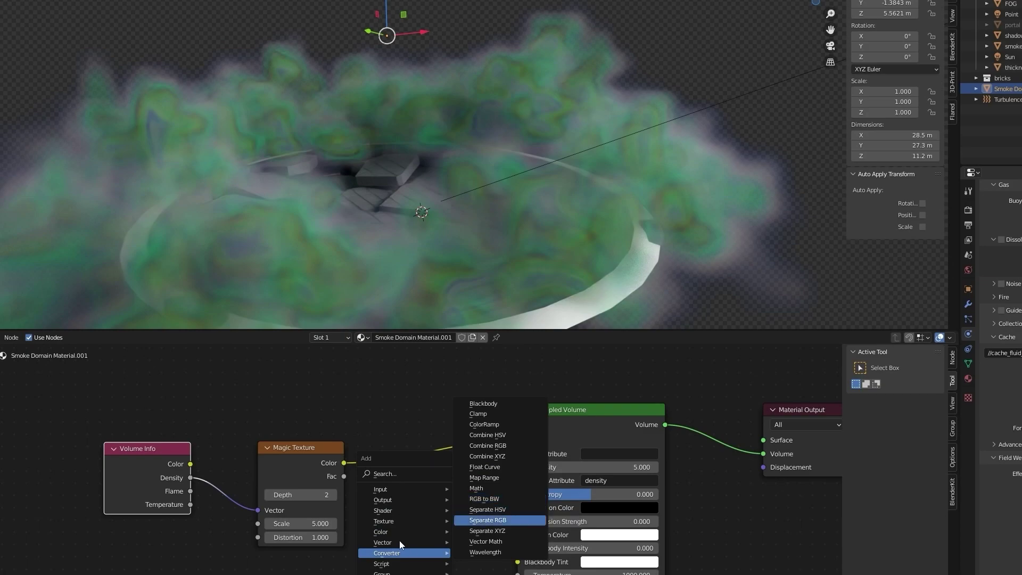
pyautogui.moveTo(390, 545)
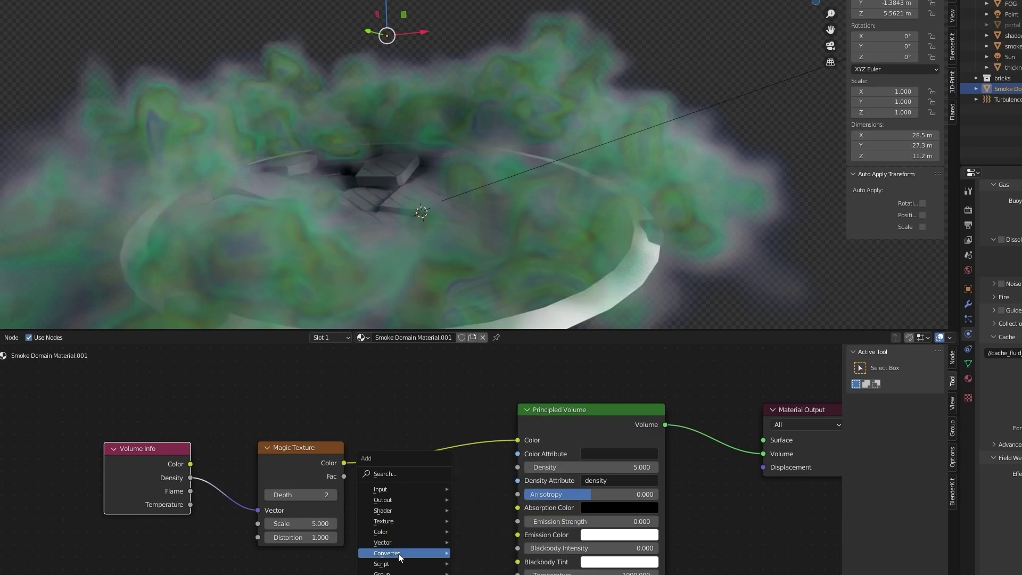
pyautogui.click(498, 424)
pyautogui.click(479, 426)
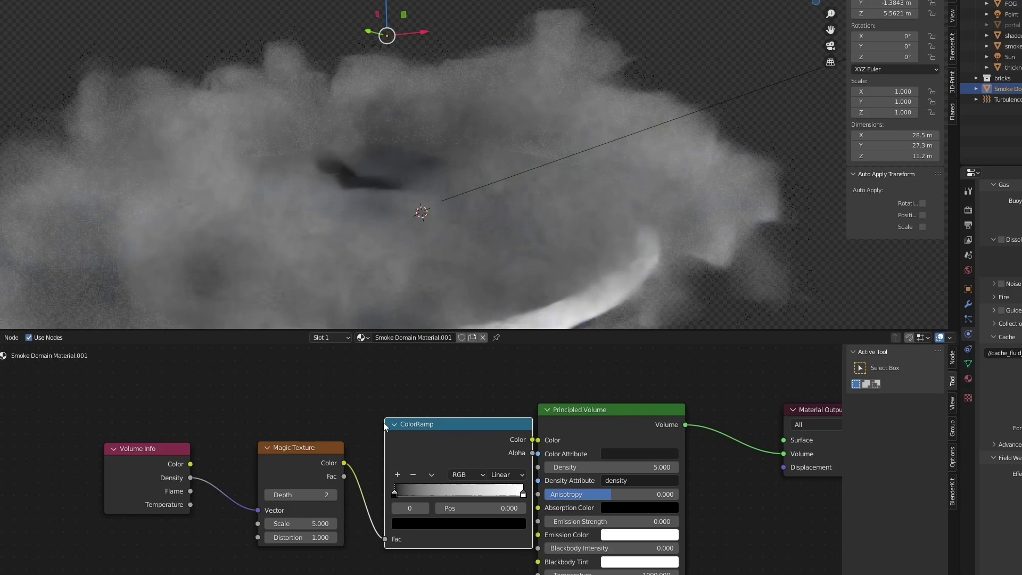
# Step: Change the ColorRamp's white stop to light blue
pyautogui.click(531, 494)
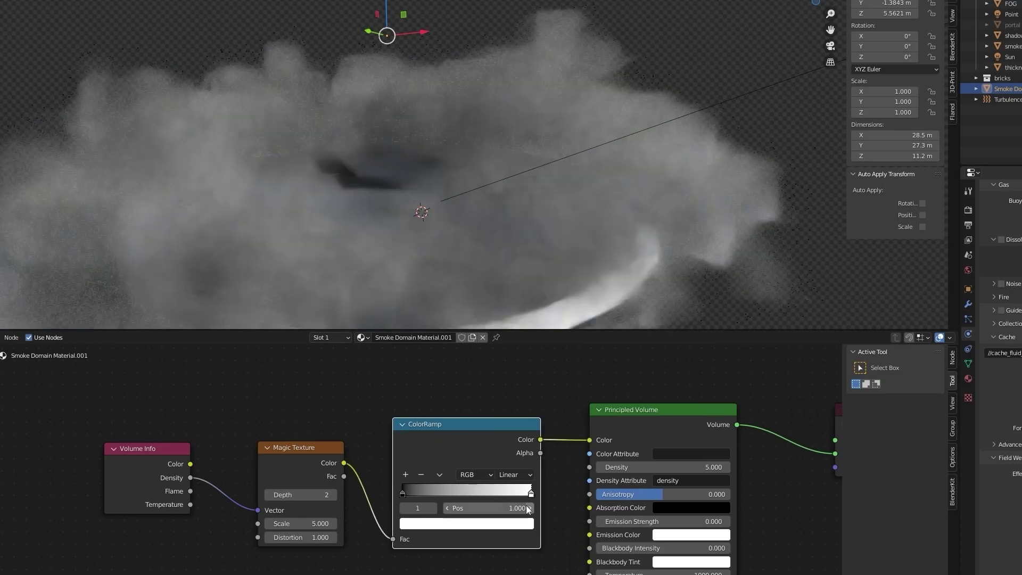
pyautogui.click(466, 524)
pyautogui.click(460, 380)
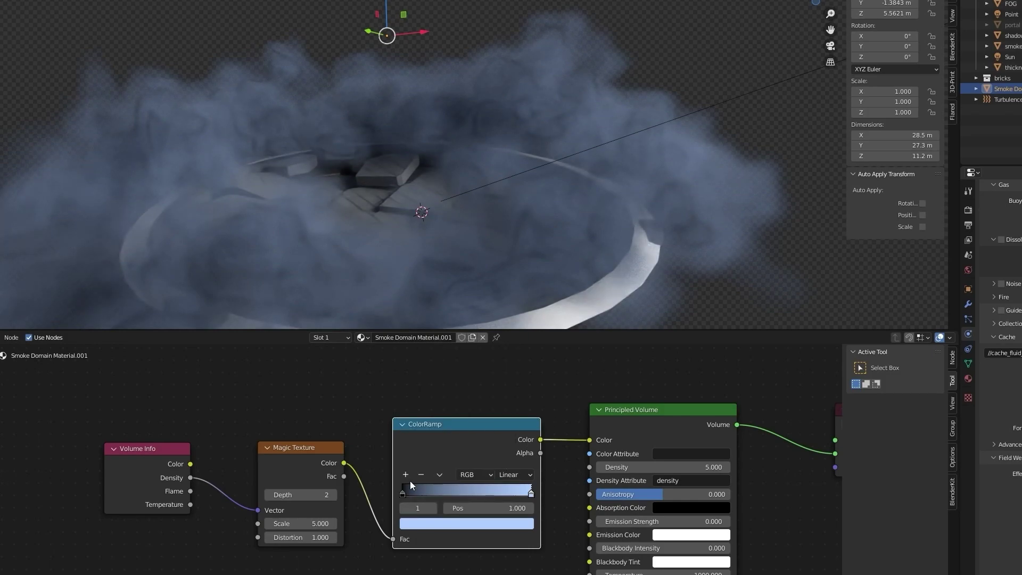
# Step: Move the ColorRamp's black stop to 0.555, bring the light blue stop inward and add a stop at 0.405
pyautogui.moveTo(403, 494); pyautogui.dragTo(462, 496)
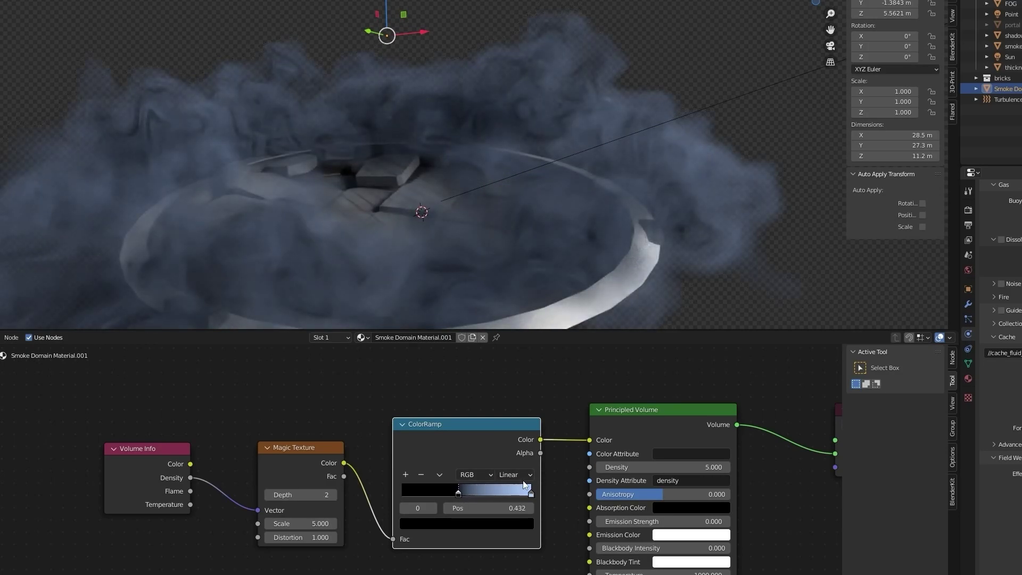
pyautogui.moveTo(532, 494); pyautogui.dragTo(473, 497)
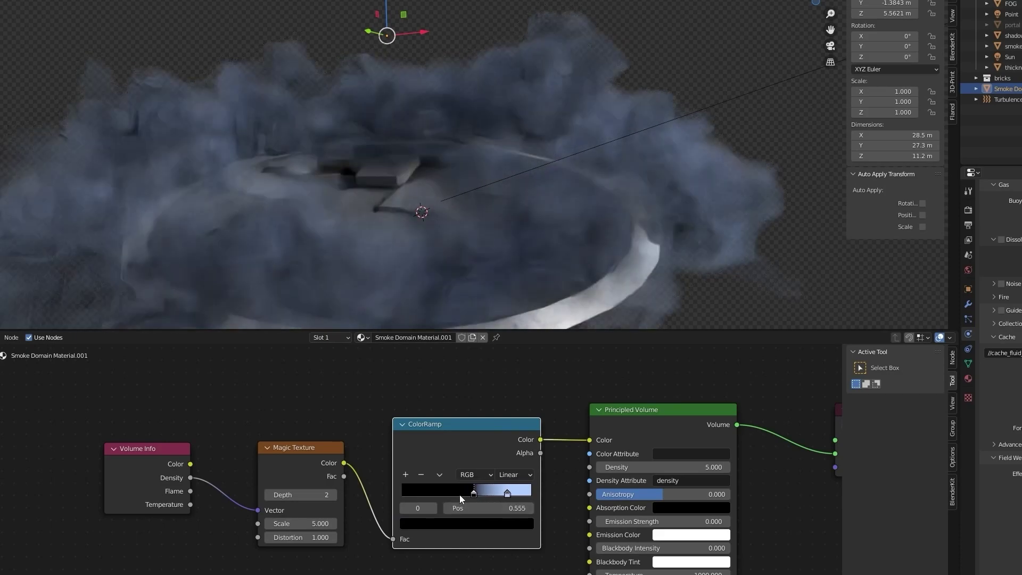
pyautogui.keyDown('ctrl'); pyautogui.click(455, 493); pyautogui.keyUp('ctrl')
# Step: Try a light grey colour on the ColorRamp stop at 0.405 and undo the colour change
pyautogui.click(460, 526)
pyautogui.moveTo(505, 388)
pyautogui.mouseDown()
pyautogui.moveTo(505, 356)
pyautogui.moveTo(506, 376)
pyautogui.mouseUp()
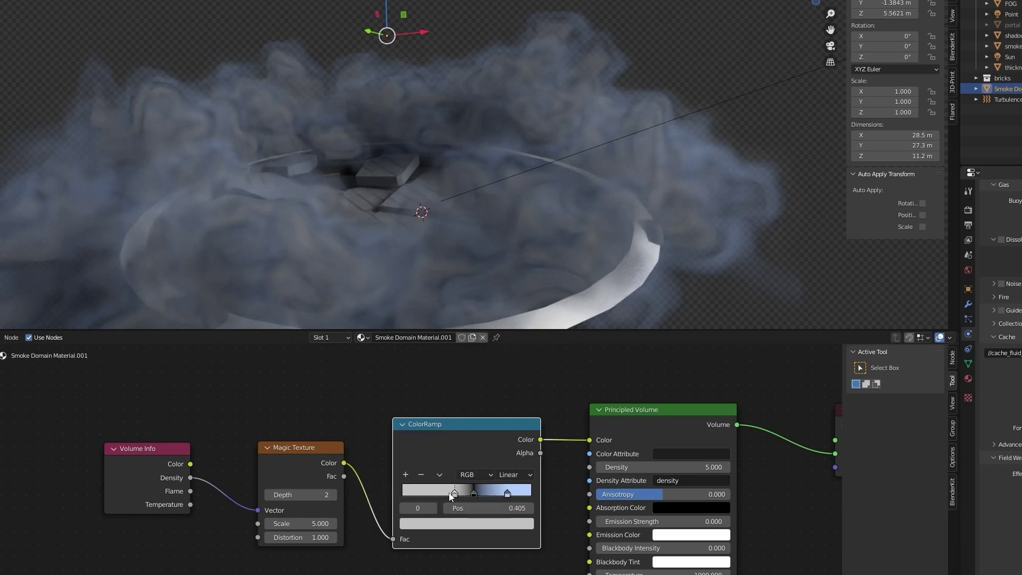
pyautogui.hotkey('ctrl', 'z')
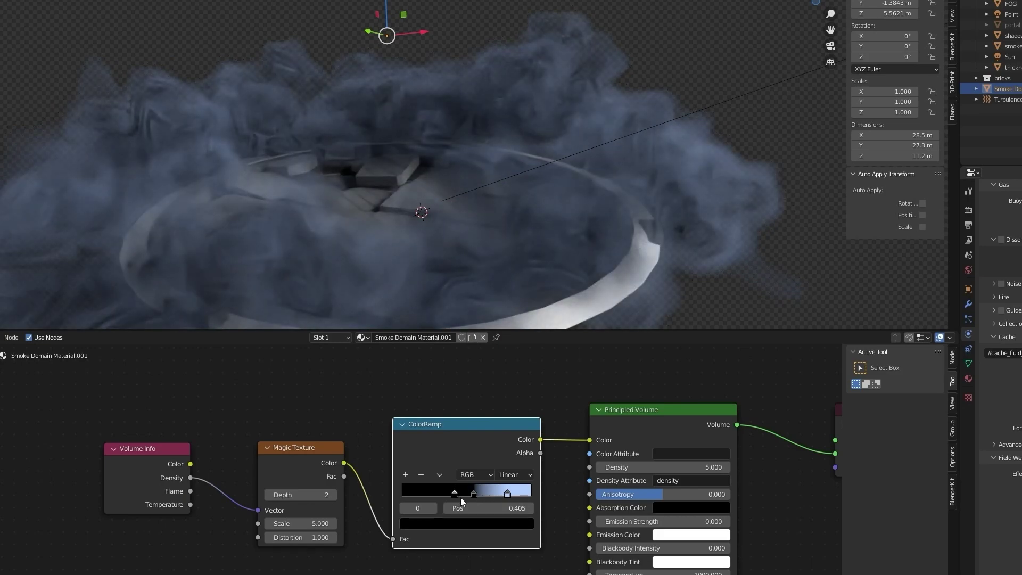
# Step: Browse for a render output location in the scene's output settings and create a Desktop folder named "Render files"
pyautogui.press('KP_0')
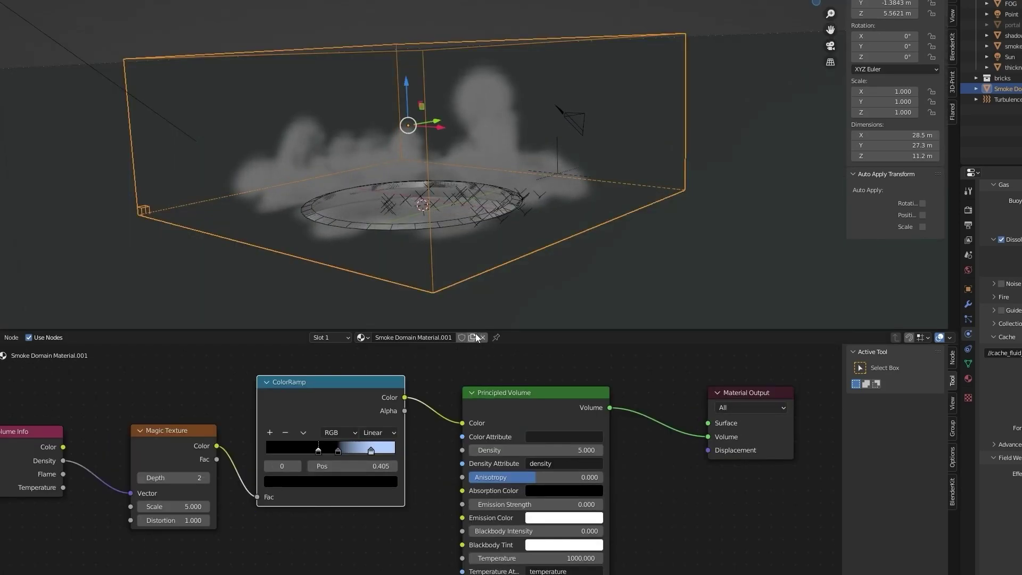
pyautogui.scroll(10, 1001, 373)
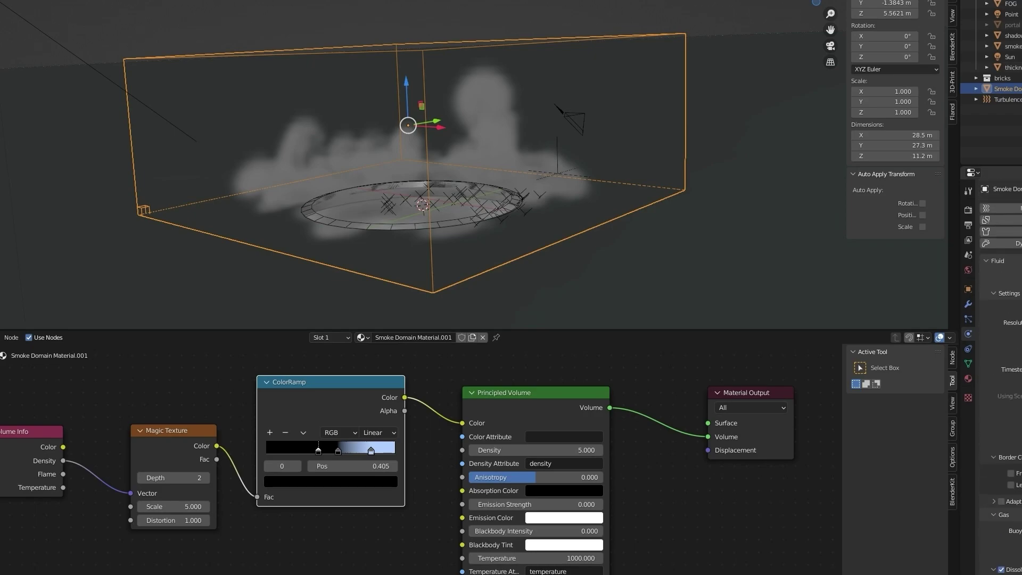
pyautogui.click(969, 225)
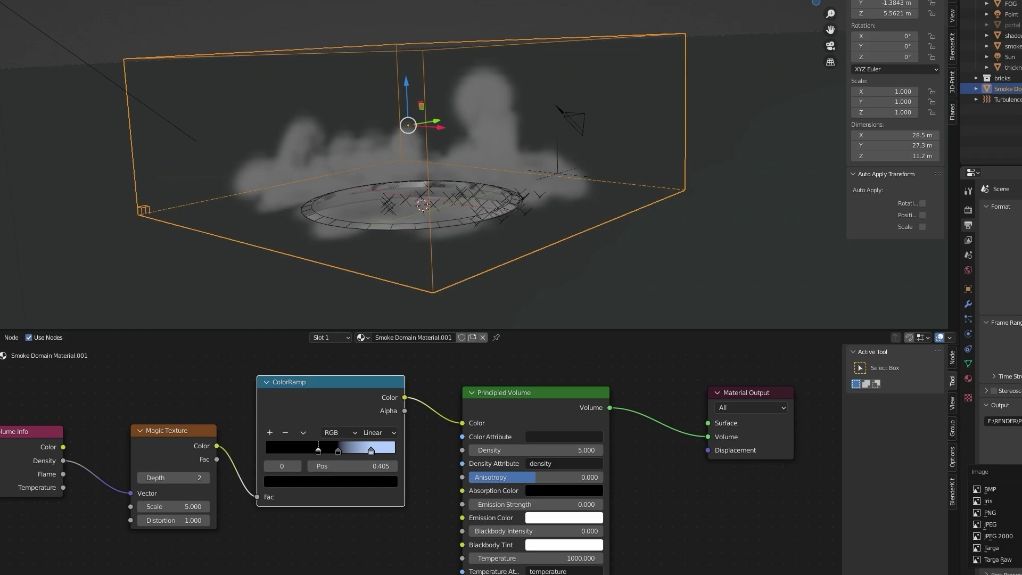
pyautogui.press('Escape')
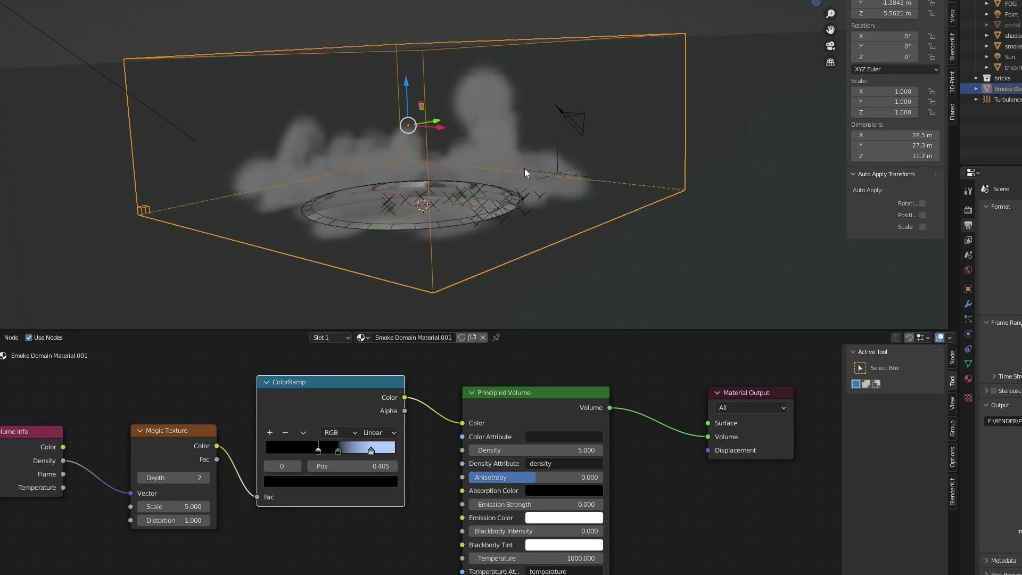
pyautogui.click(1019, 421)
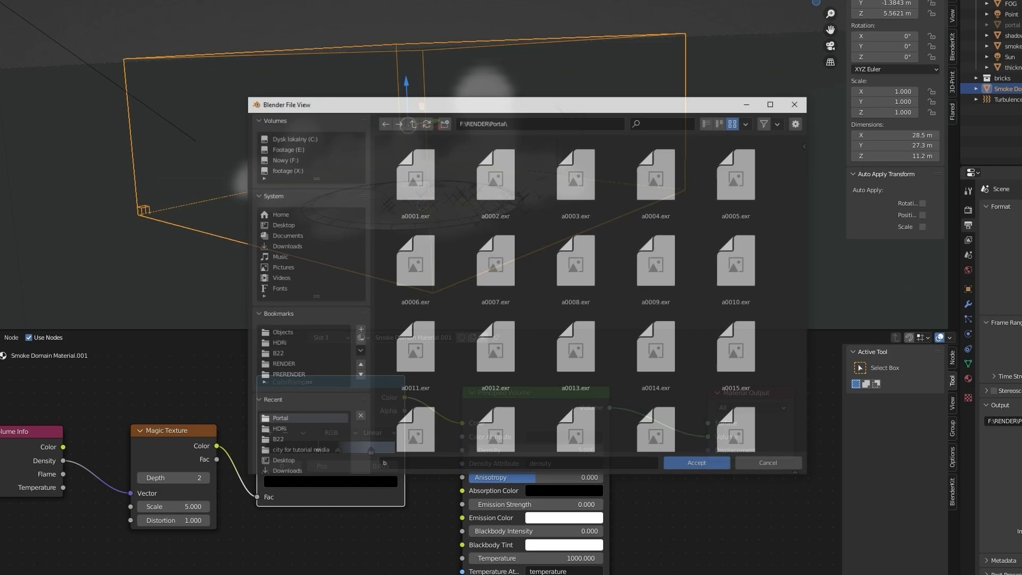
pyautogui.click(283, 224)
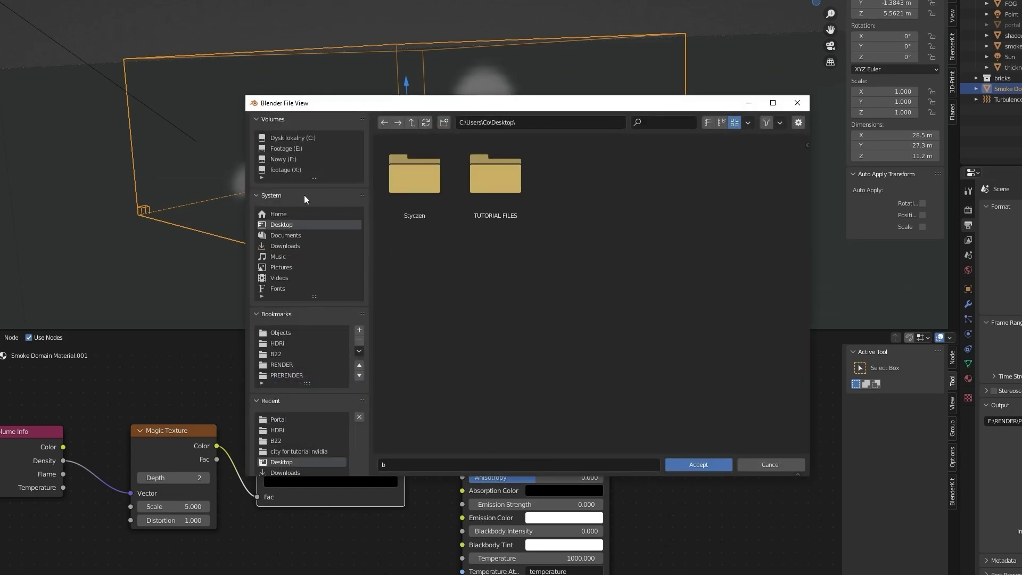
pyautogui.click(445, 123)
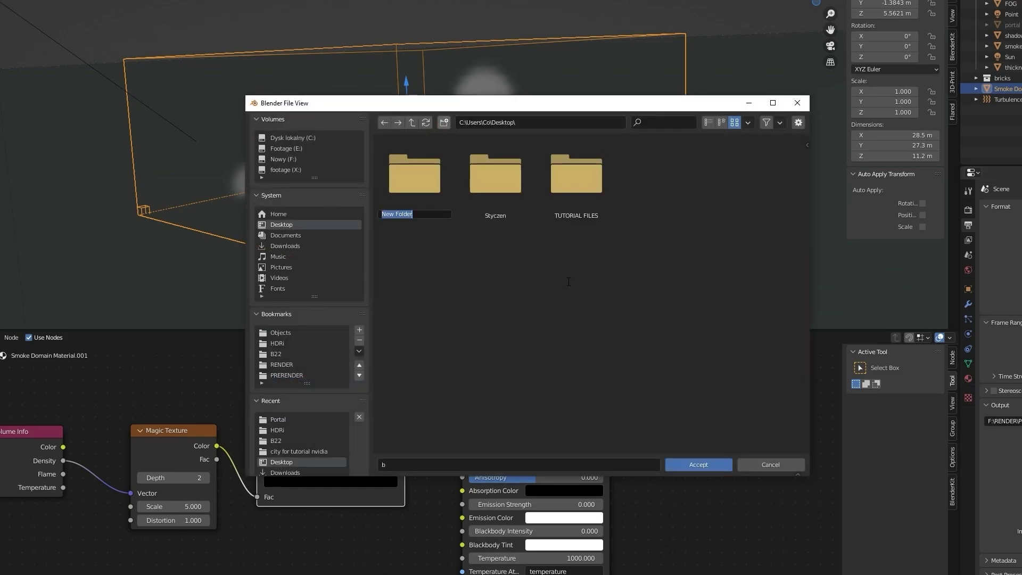
pyautogui.write('Render files')
pyautogui.press('Return')
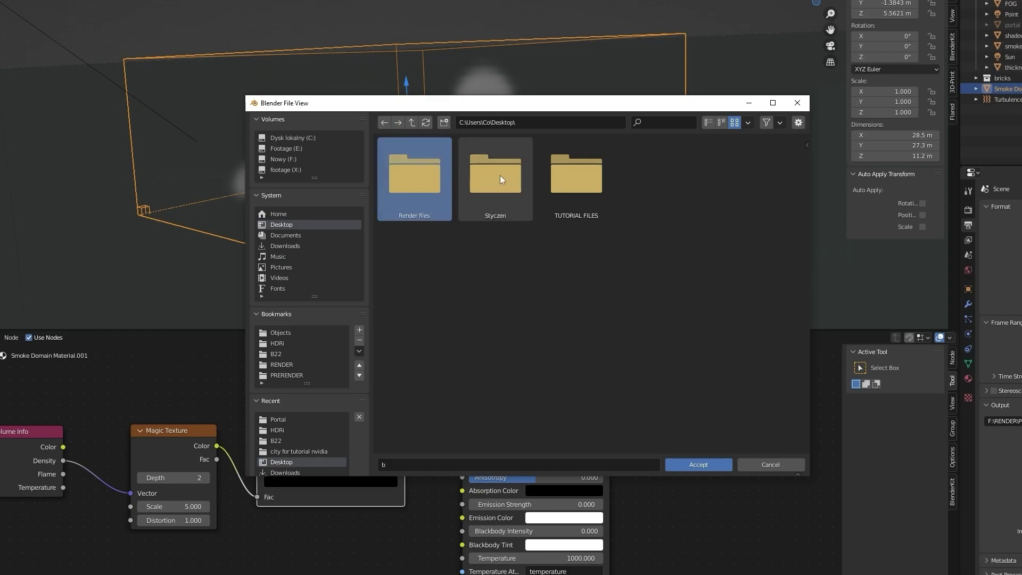
# Step: Set the render output to the "Render files" folder with the file name "portal"
pyautogui.doubleClick(423, 181)
pyautogui.click(402, 463)
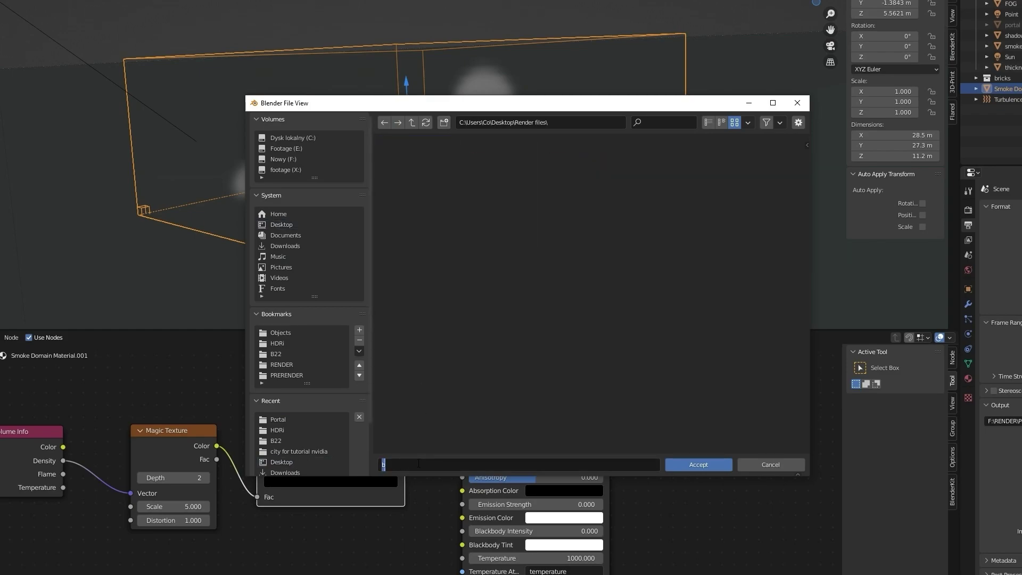
pyautogui.press('BackSpace')
pyautogui.write('portal')
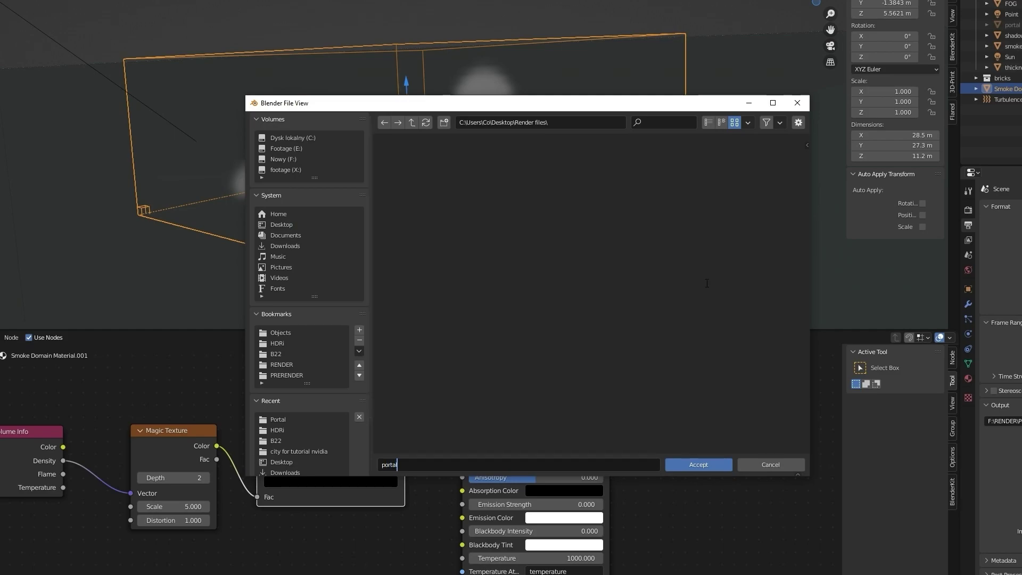
pyautogui.click(691, 463)
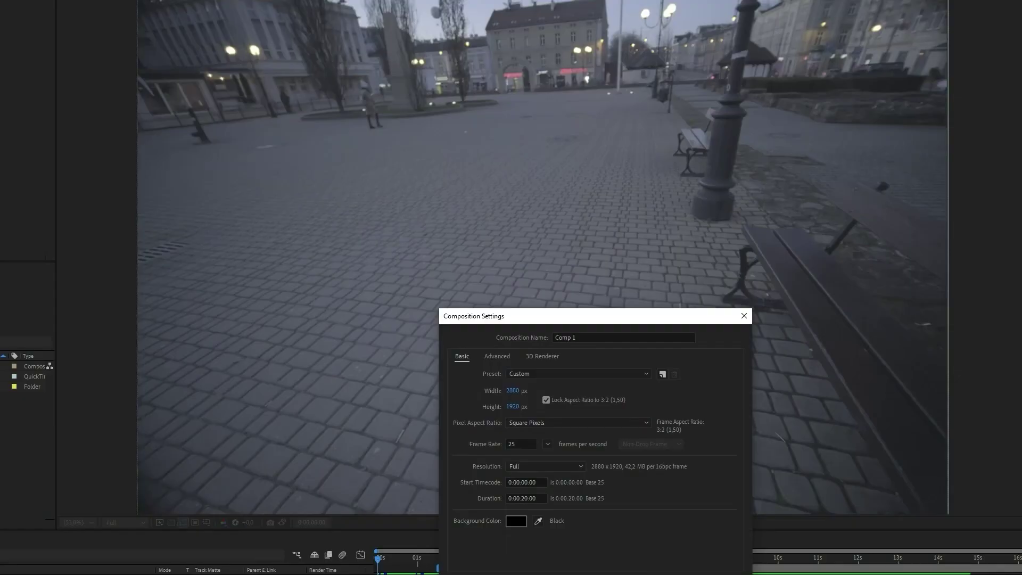
# Step: In After Effects, accept the 25 fps, 20-second composition settings and import the OpenEXR sequence starting at a0001.exr from the Portal folder as footage
pyautogui.press('Return')
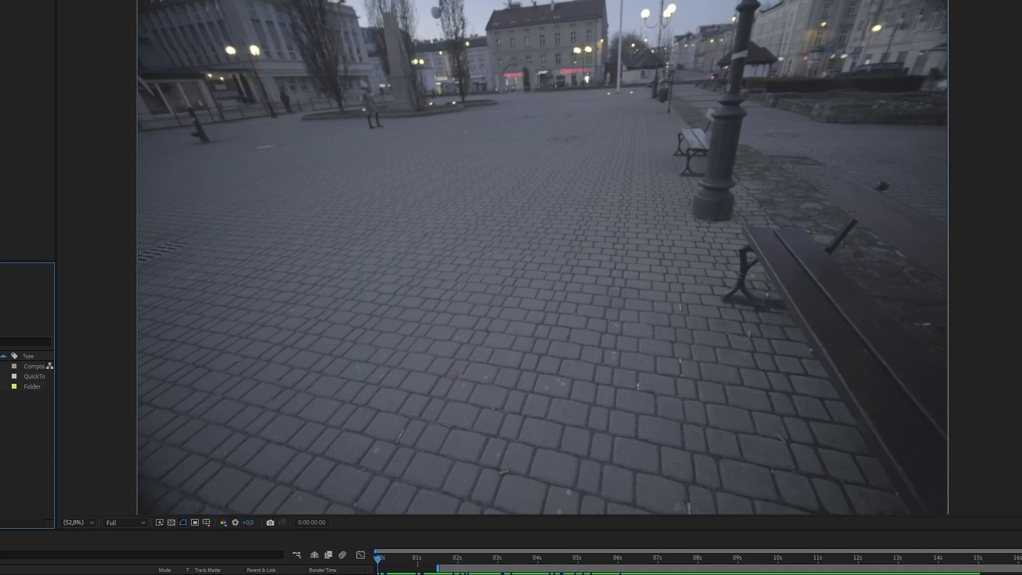
pyautogui.rightClick(2, 423)
pyautogui.moveTo(21, 476)
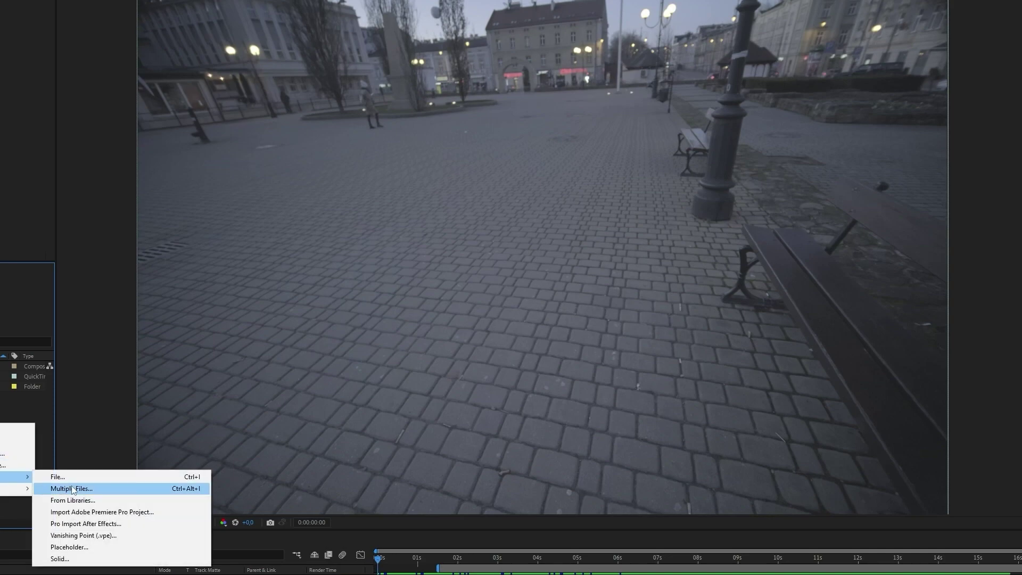
pyautogui.click(73, 489)
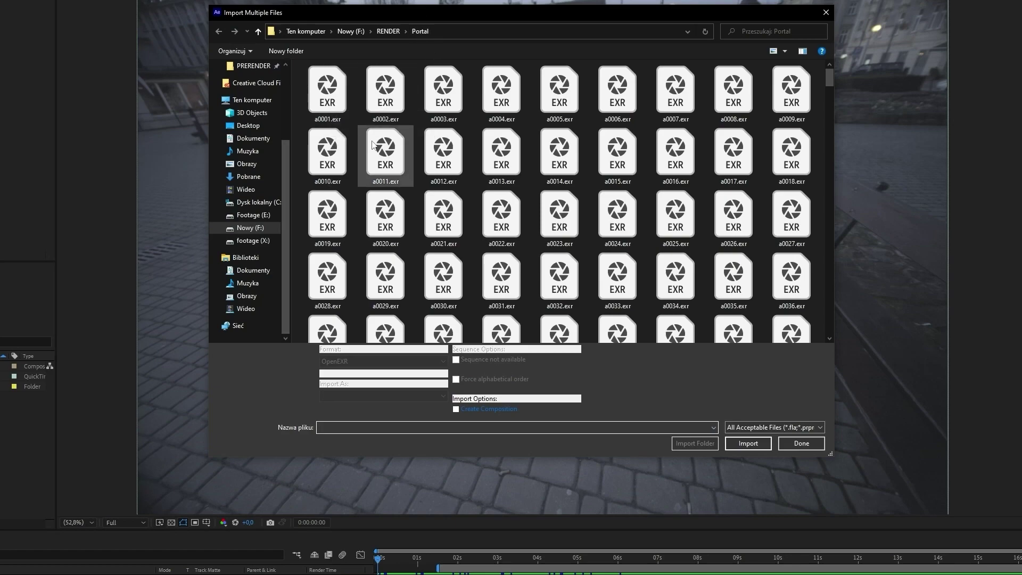
pyautogui.click(332, 99)
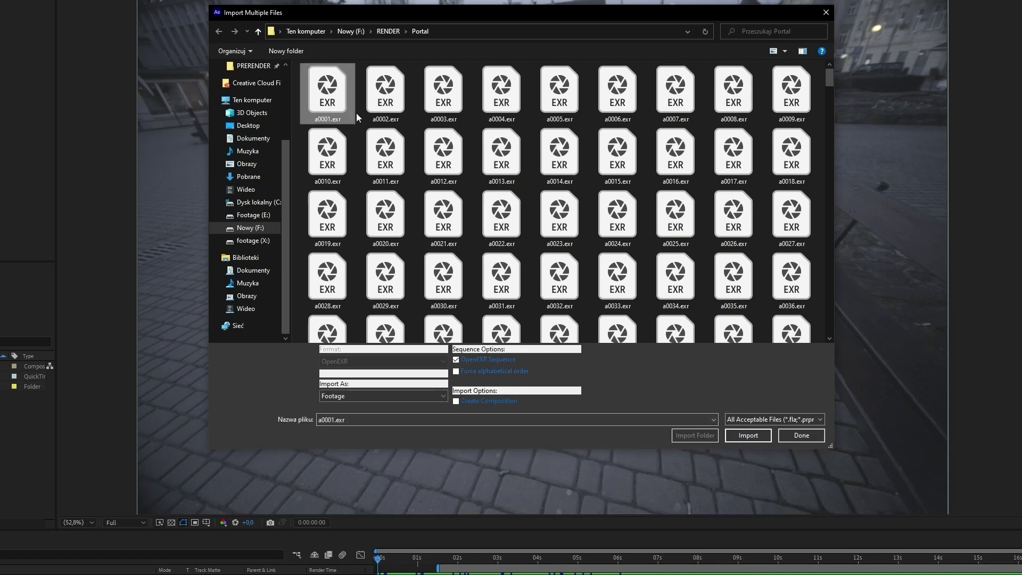
pyautogui.click(760, 434)
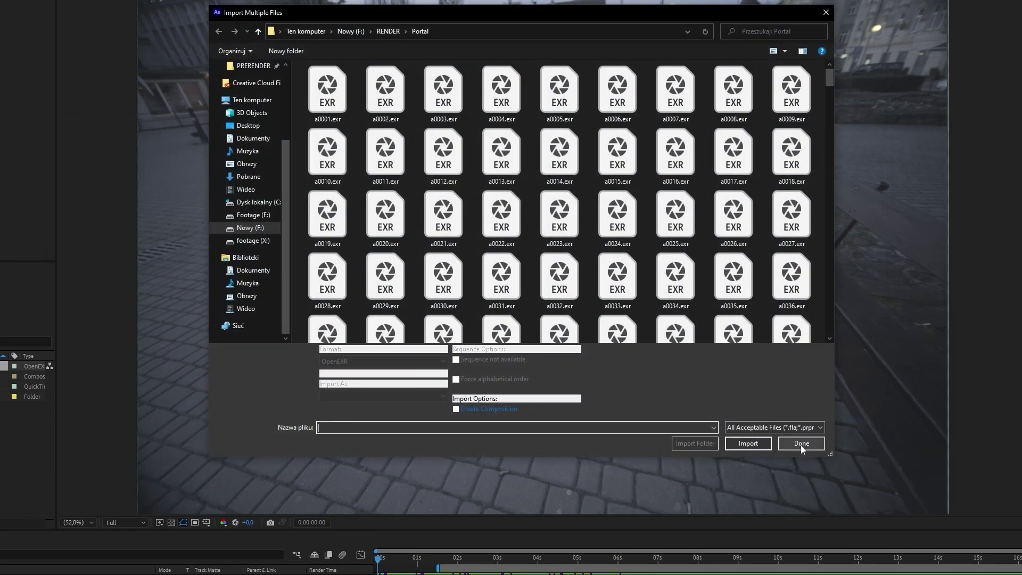
pyautogui.click(802, 445)
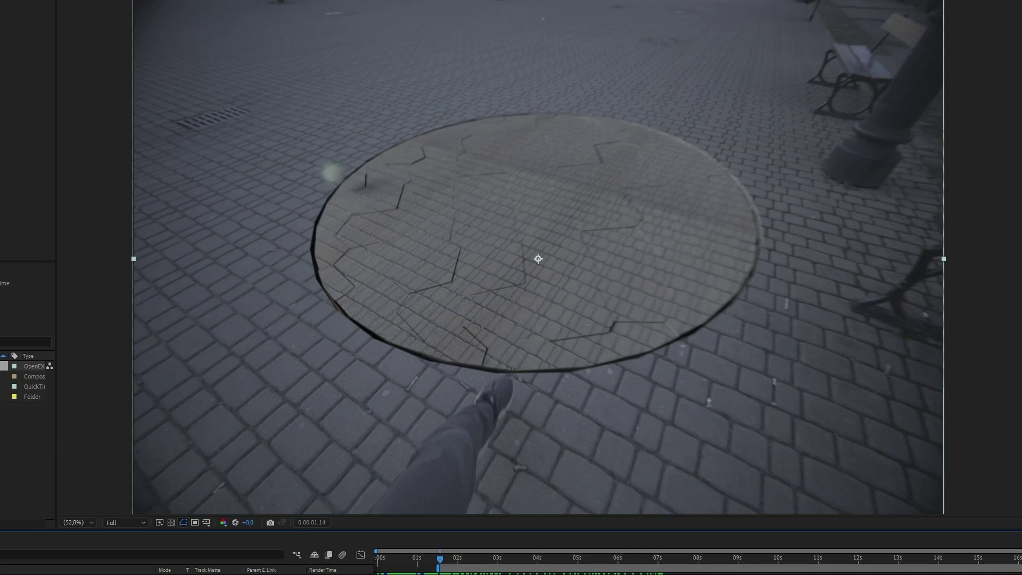
# Step: Apply the Lumetri Color effect to the portal render layer and undo the last colour adjustment
pyautogui.moveTo(90, 45)
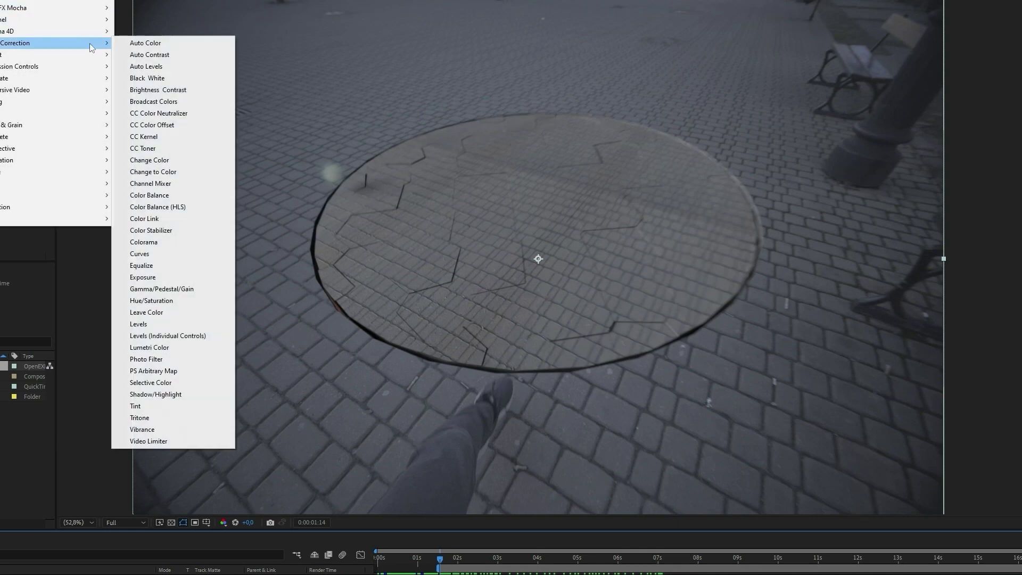
pyautogui.click(173, 347)
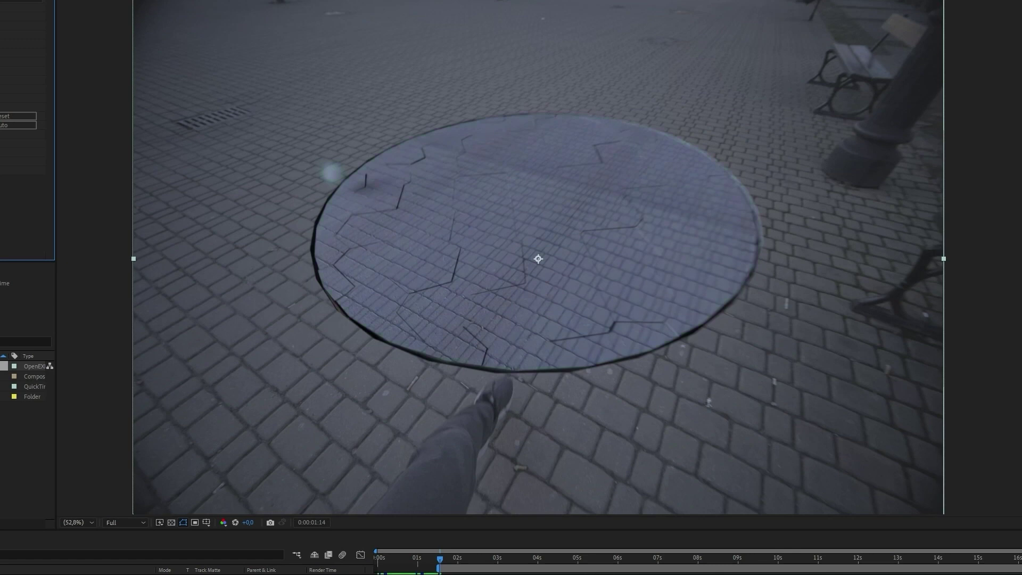
pyautogui.hotkey('ctrl', 'z')
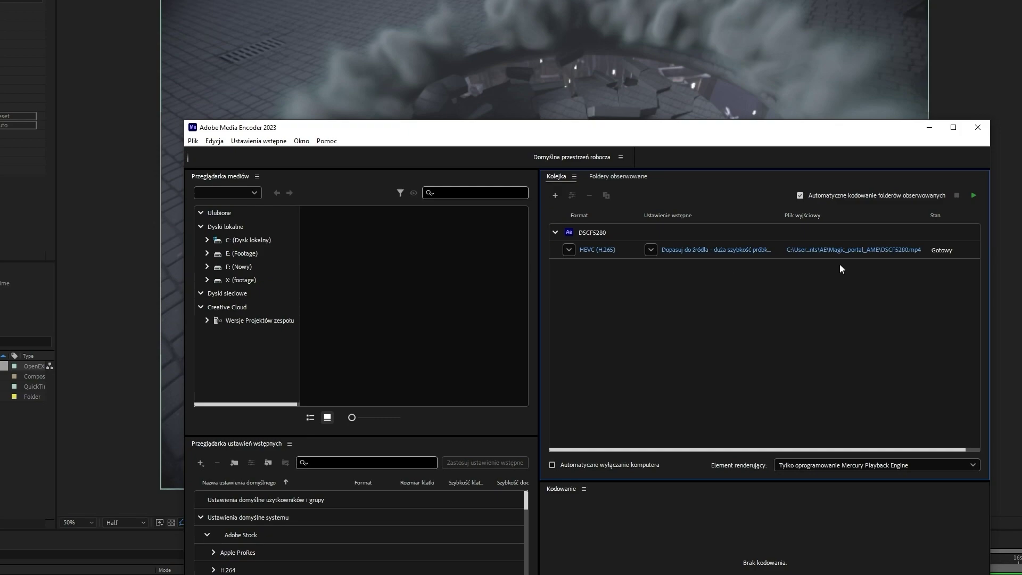
# Step: In Adobe Media Encoder, set the queued HEVC export's output to "Magic portal animation.mp4" on the Desktop and start encoding
pyautogui.click(849, 250)
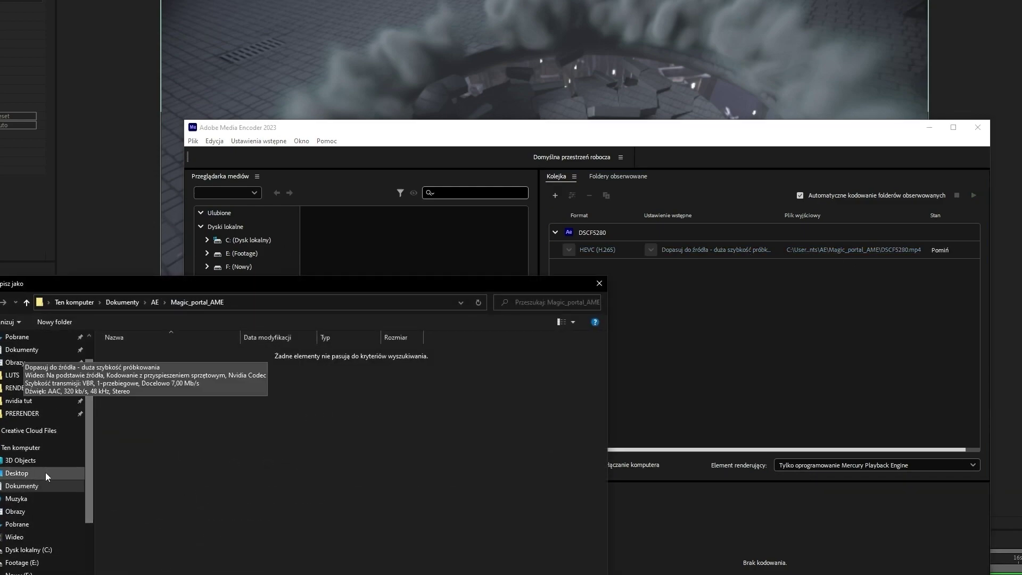
pyautogui.click(17, 460)
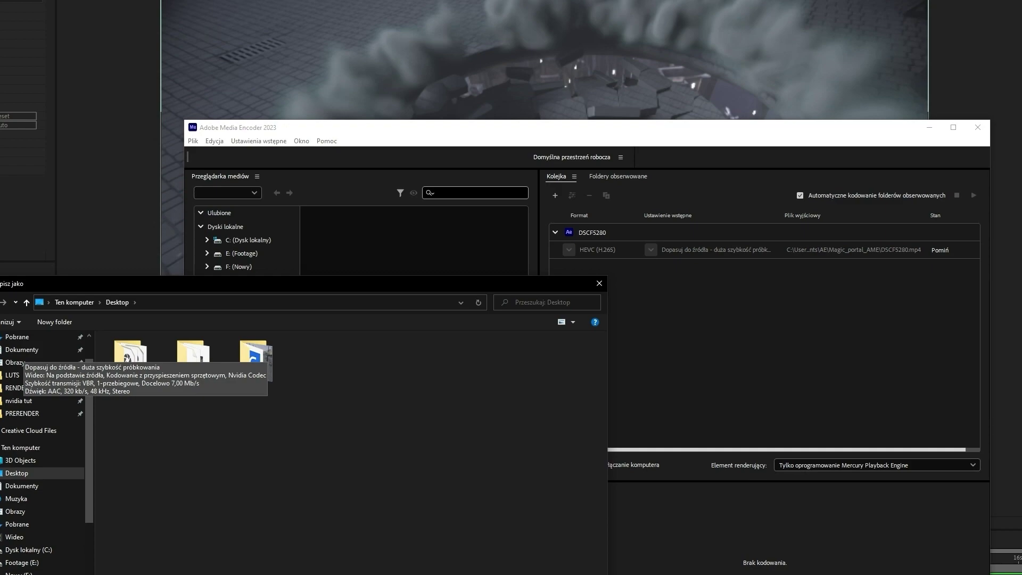
pyautogui.press('Return')
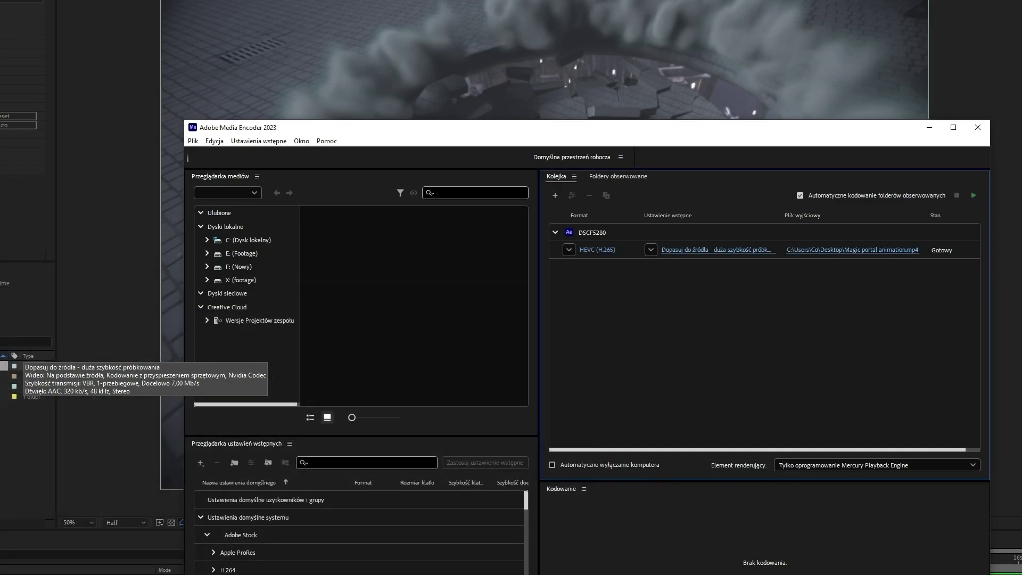
pyautogui.click(975, 197)
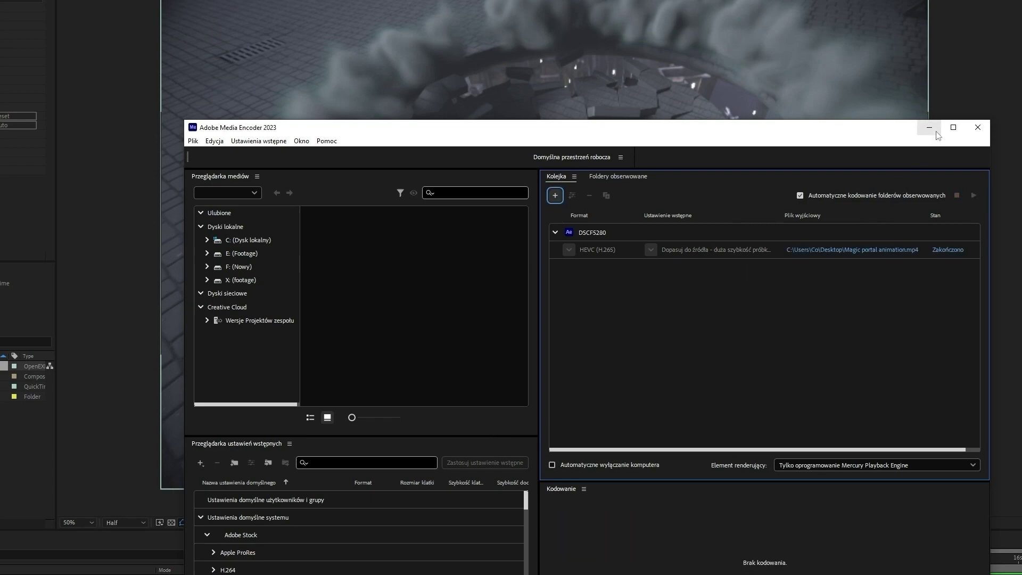
# Step: Open the exported video's folder and play "Magic portal animation.mp4" to review the result
pyautogui.click(870, 250)
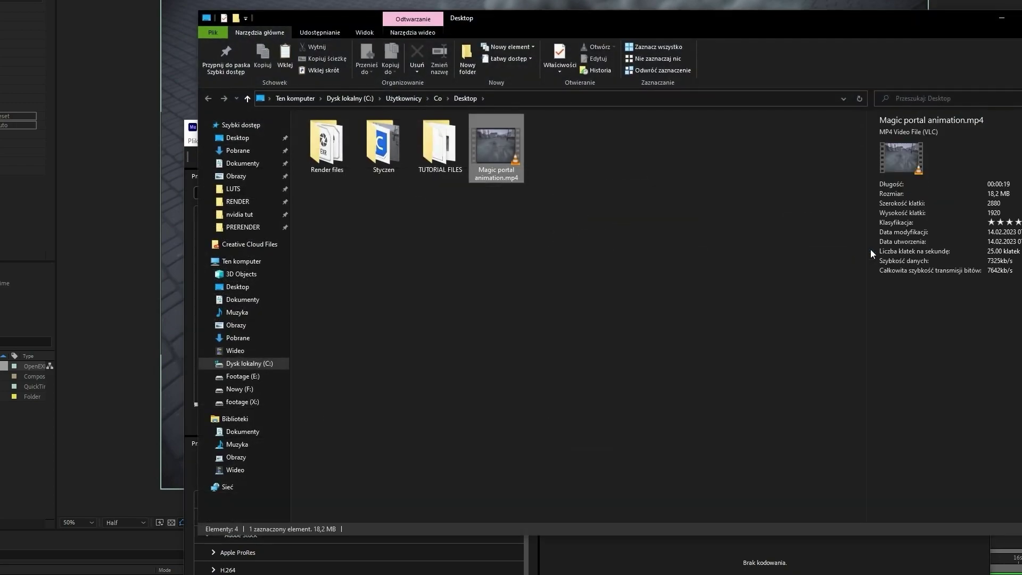
pyautogui.doubleClick(497, 155)
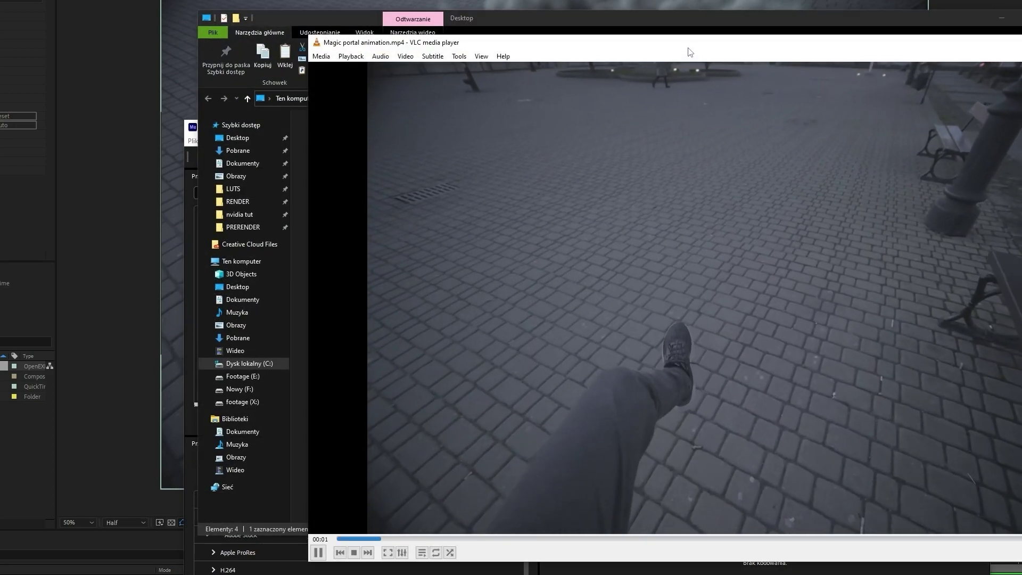